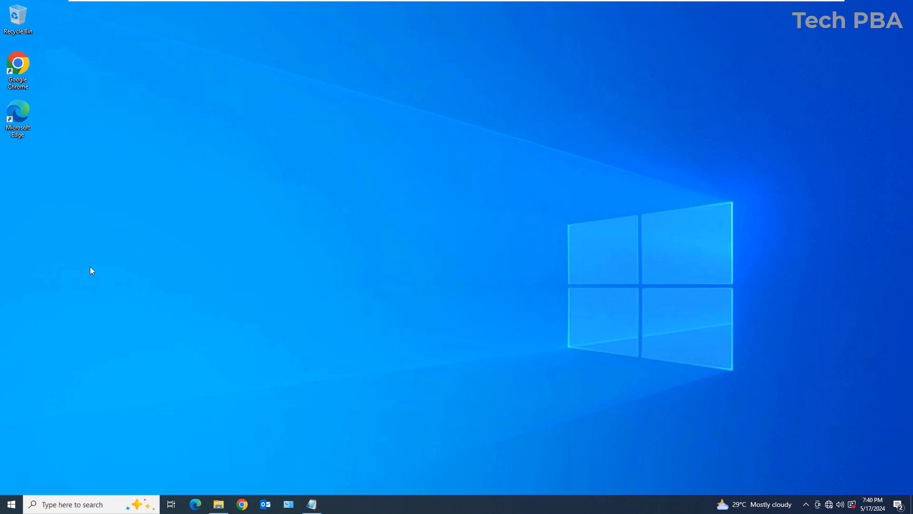
Refresh the desktop, then view the Start menu's power options and close the menu.
right_click(232, 203)
click(252, 230)
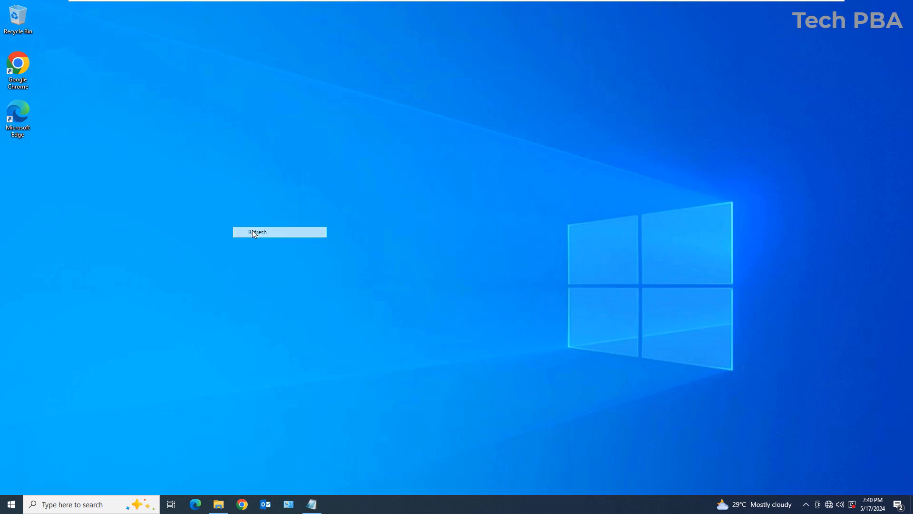
click(11, 505)
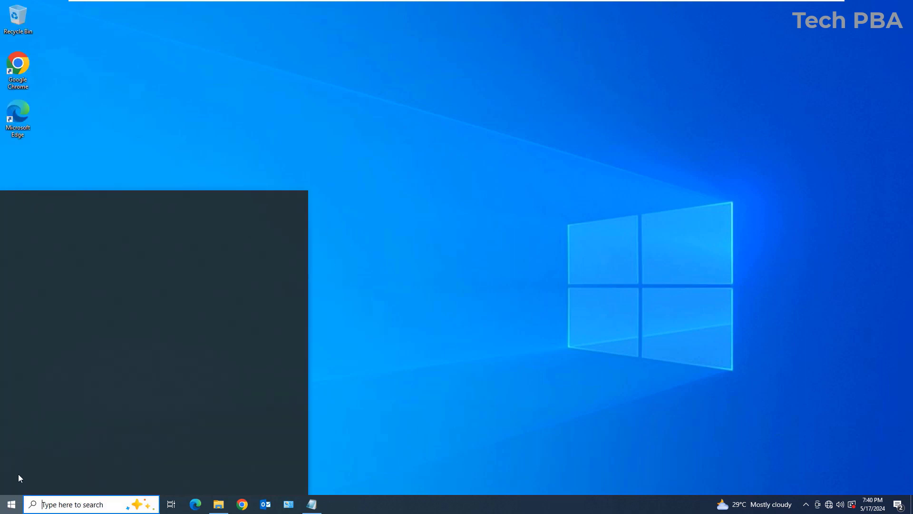
mouse_move(12, 490)
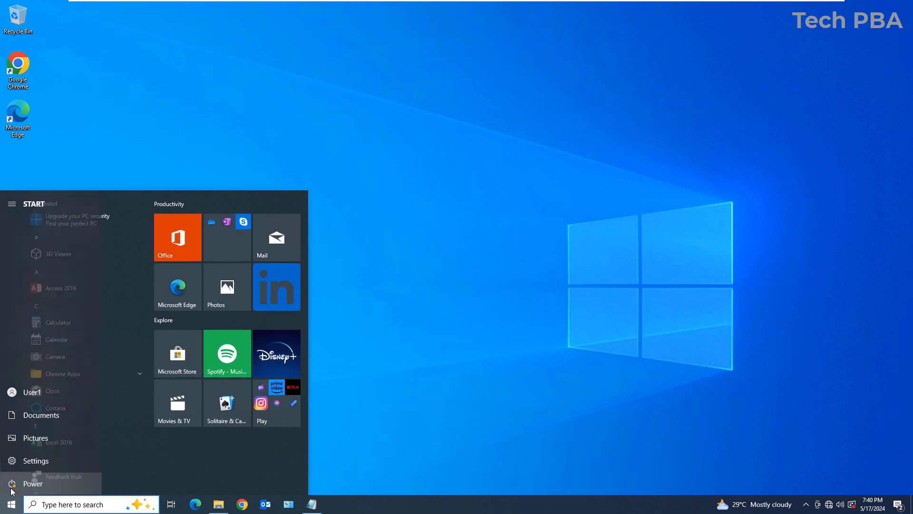
click(34, 484)
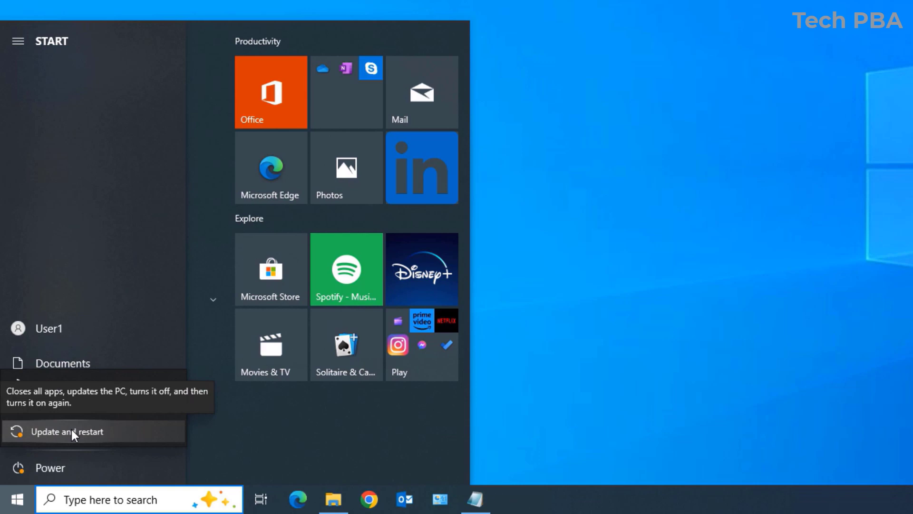
key(Escape)
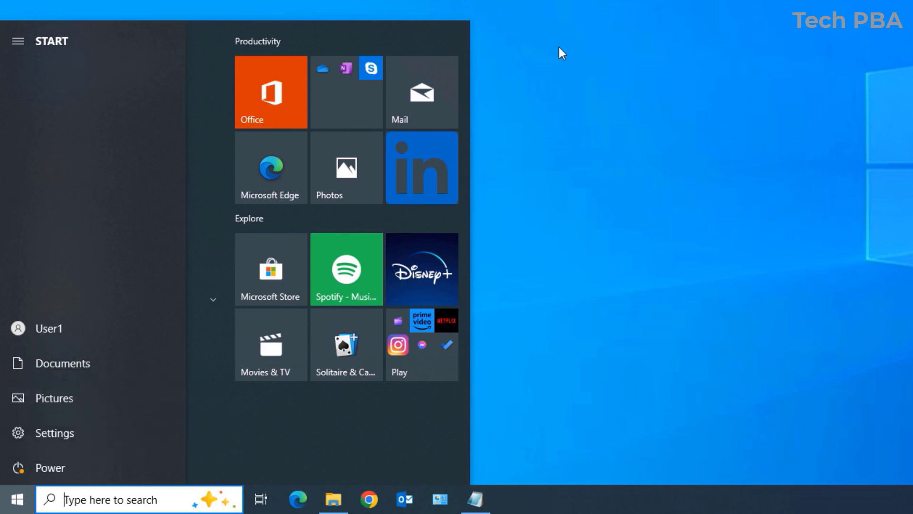
key(Escape)
Bring up the Shut Down Windows dialog, leave Update and shut down selected, and cancel it.
right_click(391, 159)
click(414, 186)
key(alt+F4)
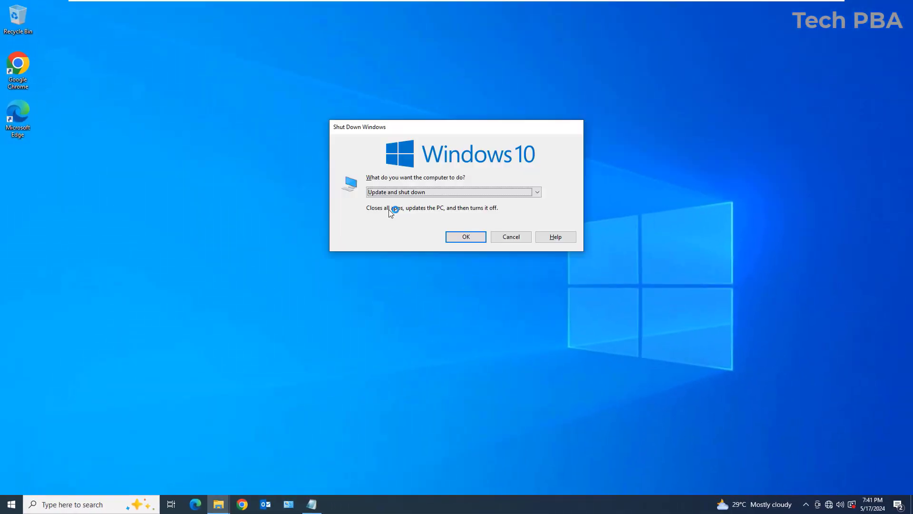
click(537, 193)
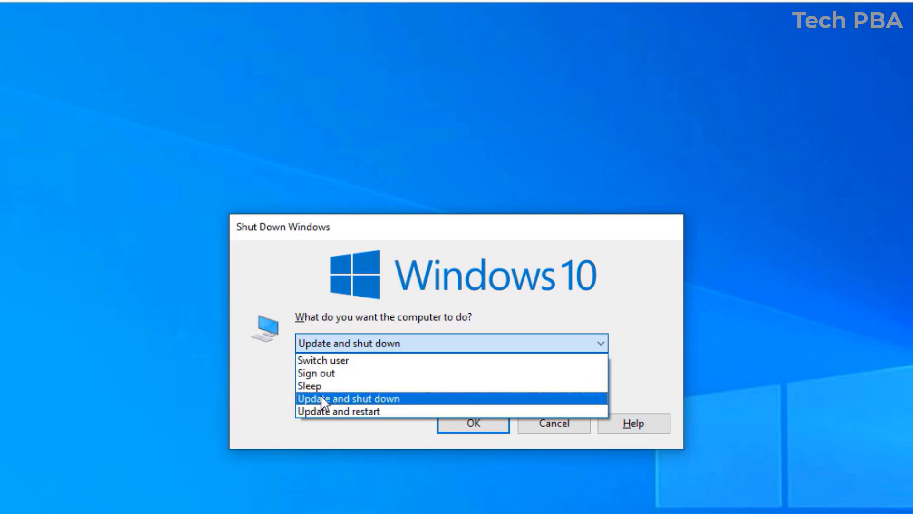
click(366, 432)
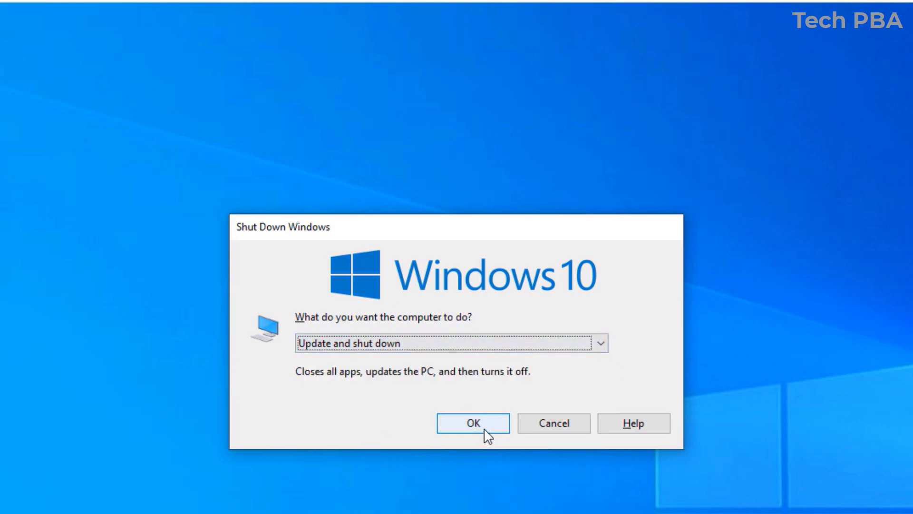
click(570, 429)
Refresh the desktop twice from its right-click menu.
right_click(358, 307)
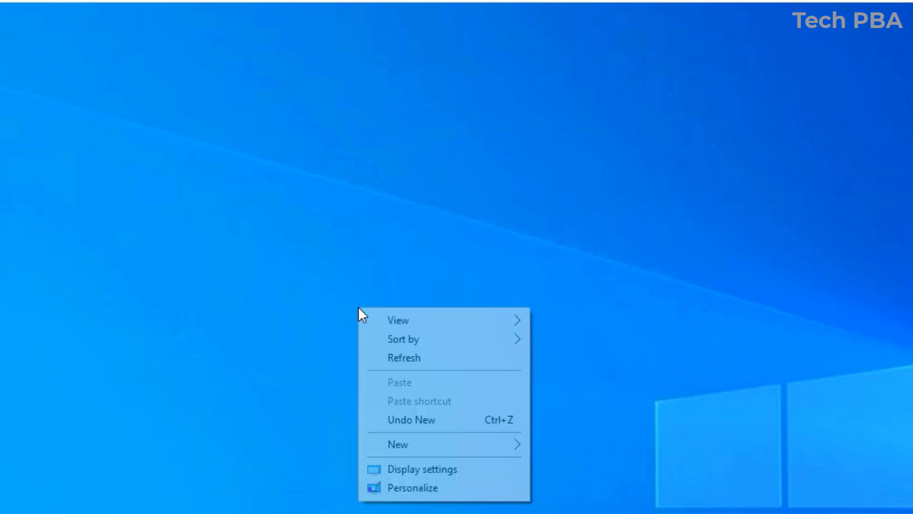
click(405, 341)
right_click(181, 163)
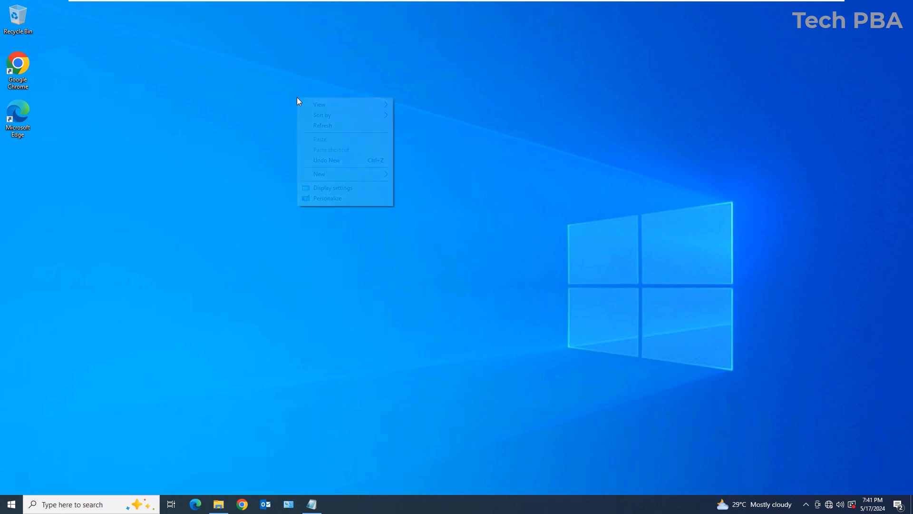
click(323, 125)
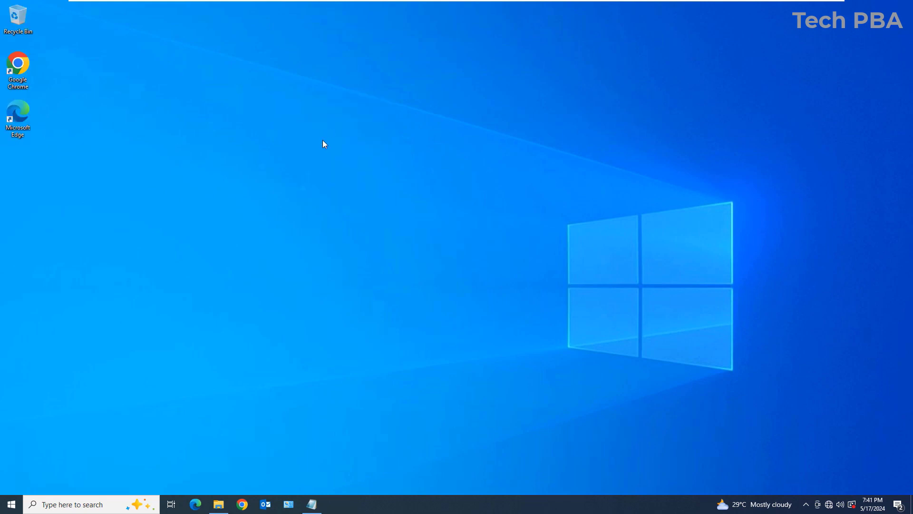
Restore the Shutdown note in Notepad and enter the command shutdown /s /t 60.
click(311, 505)
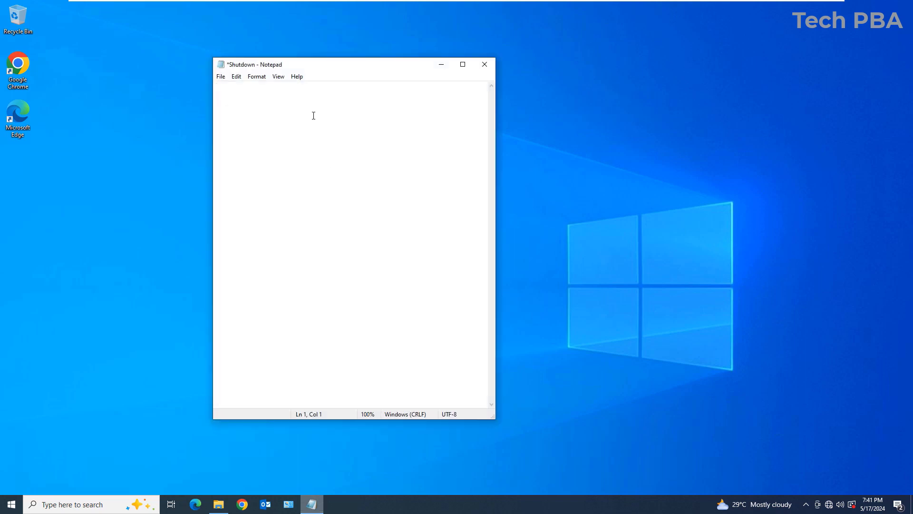
mouse_move(337, 65)
mouse_down()
mouse_move(298, 55)
mouse_move(337, 46)
mouse_move(338, 64)
mouse_up()
text(shutdown /s /t 60)
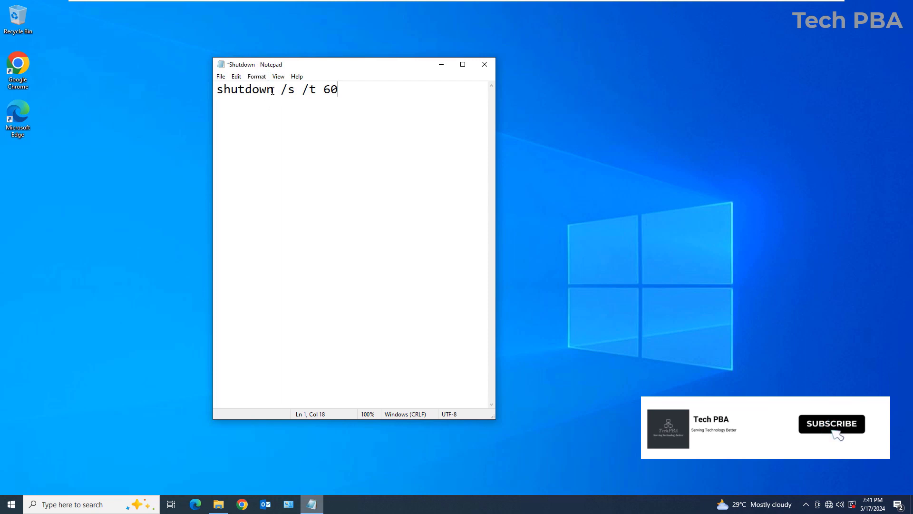
Highlight each part of the command in turn: shutdown, /s, /t and 60.
drag(274, 89, 217, 90)
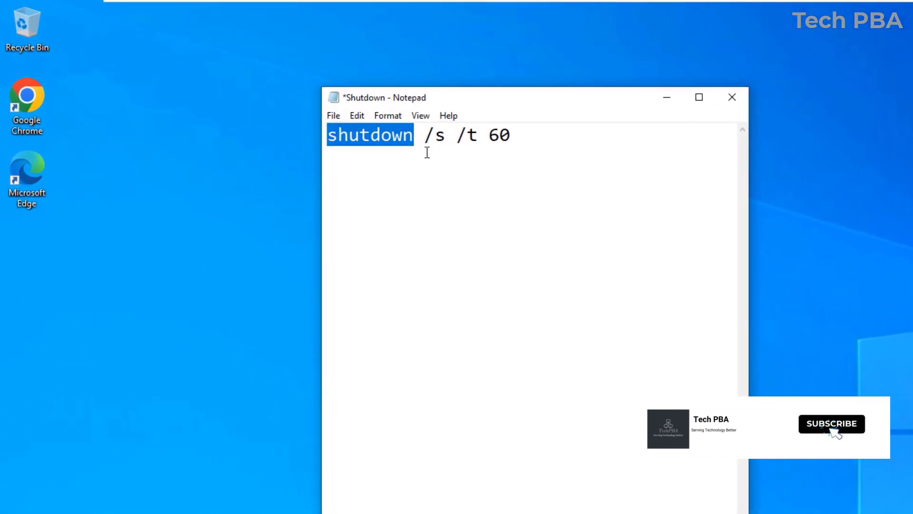
click(428, 136)
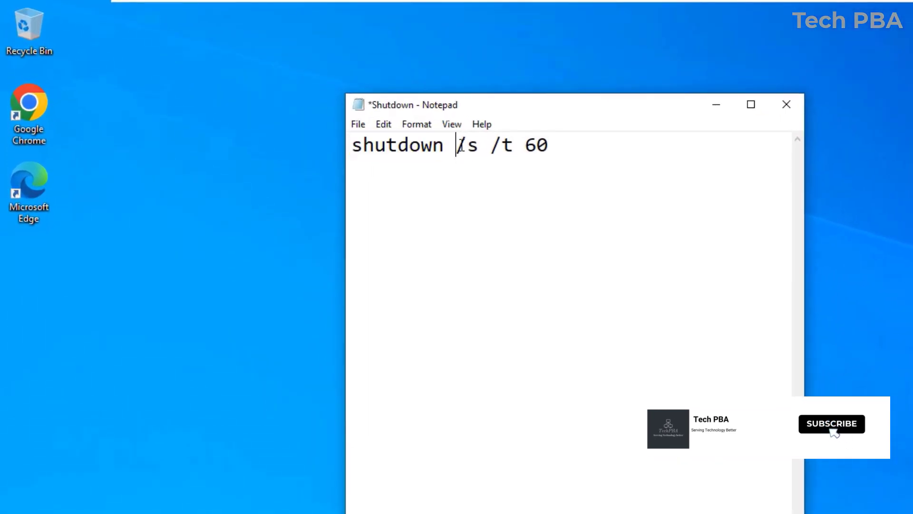
drag(460, 145, 476, 148)
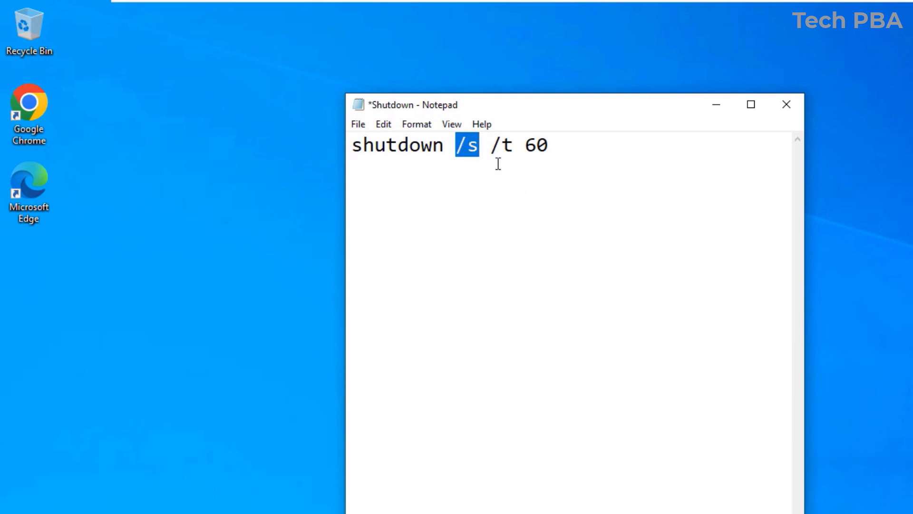
click(492, 145)
drag(493, 144, 513, 146)
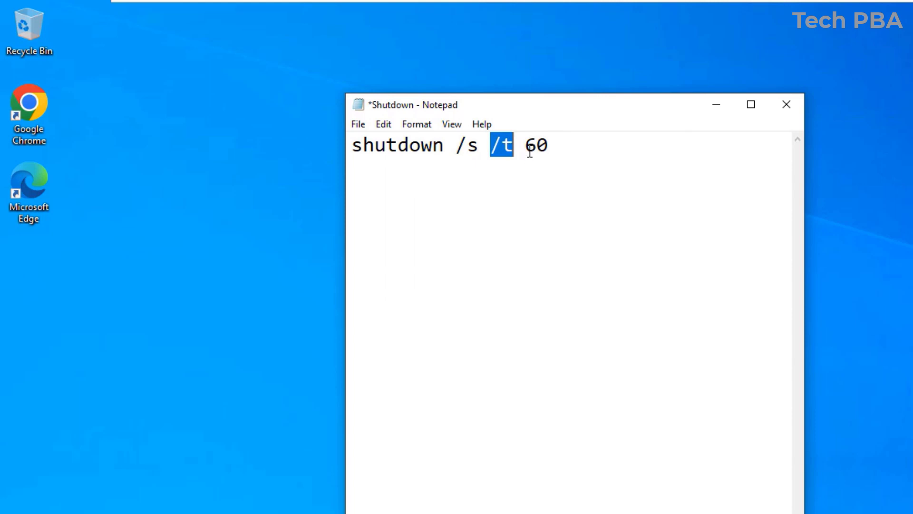
click(528, 145)
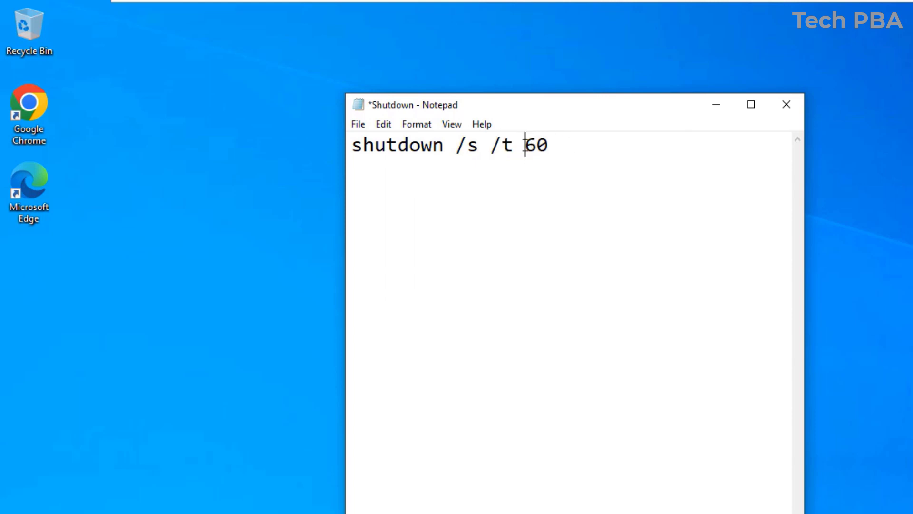
drag(527, 145, 549, 145)
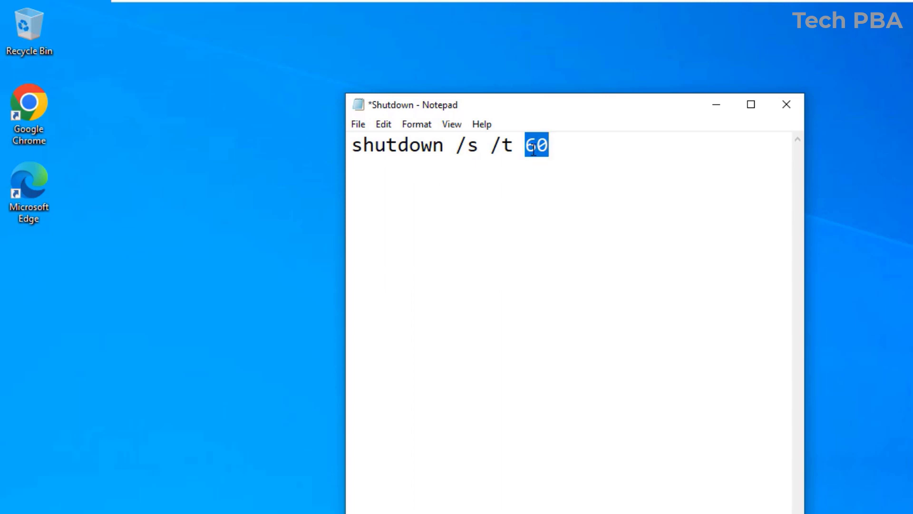
Save the note to the Desktop as shutdown.bat using Save As.
click(570, 147)
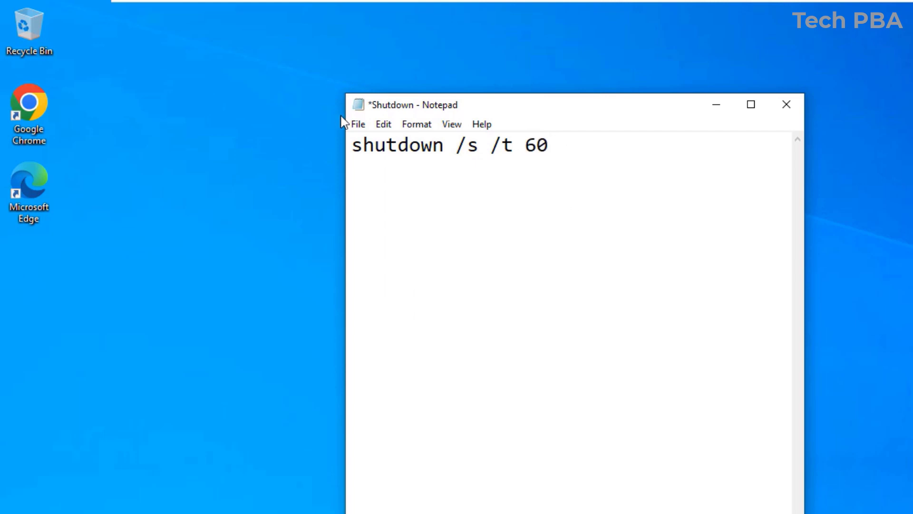
click(358, 125)
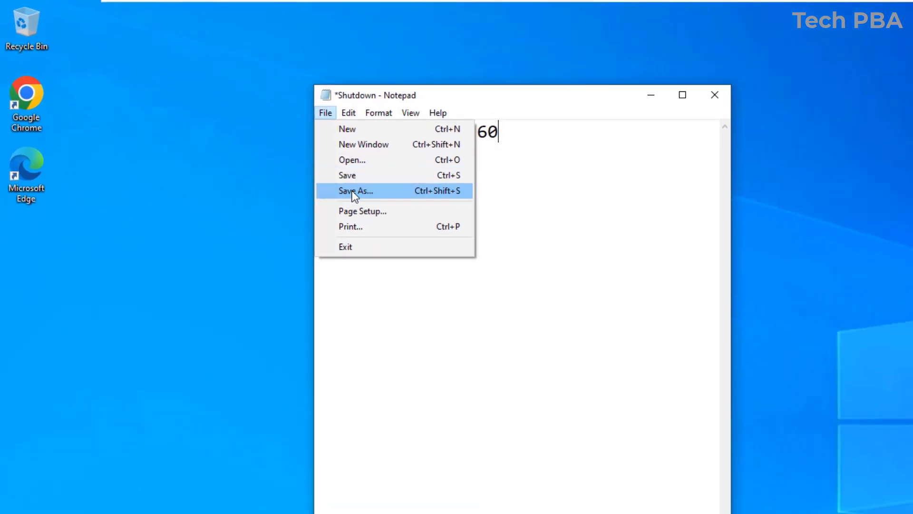
click(389, 210)
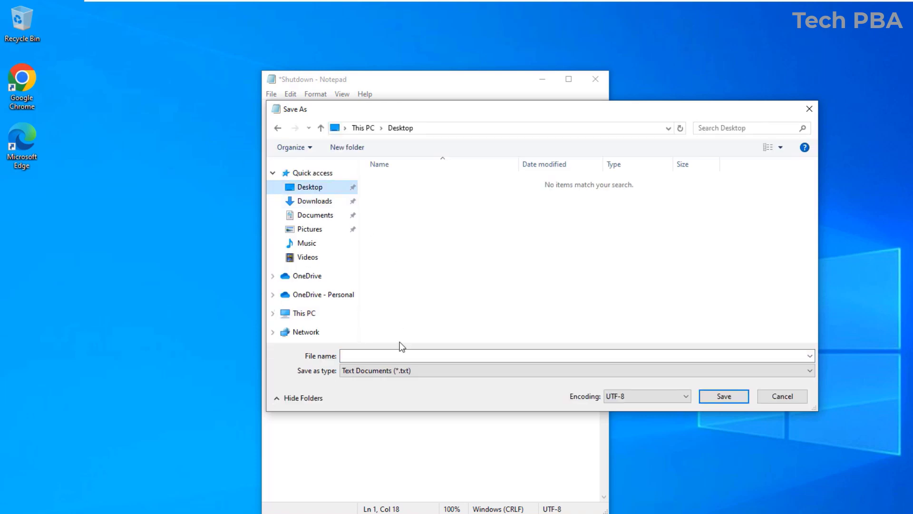
click(363, 355)
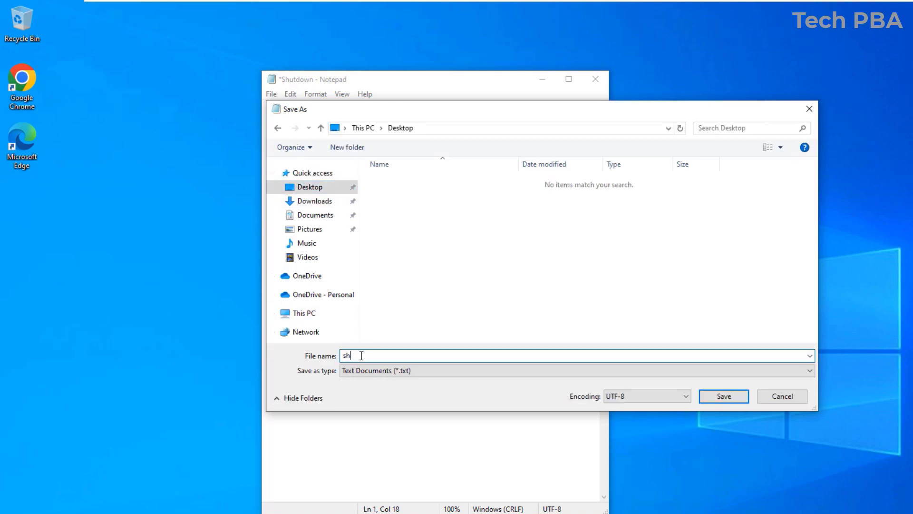
text(shutdown.bat)
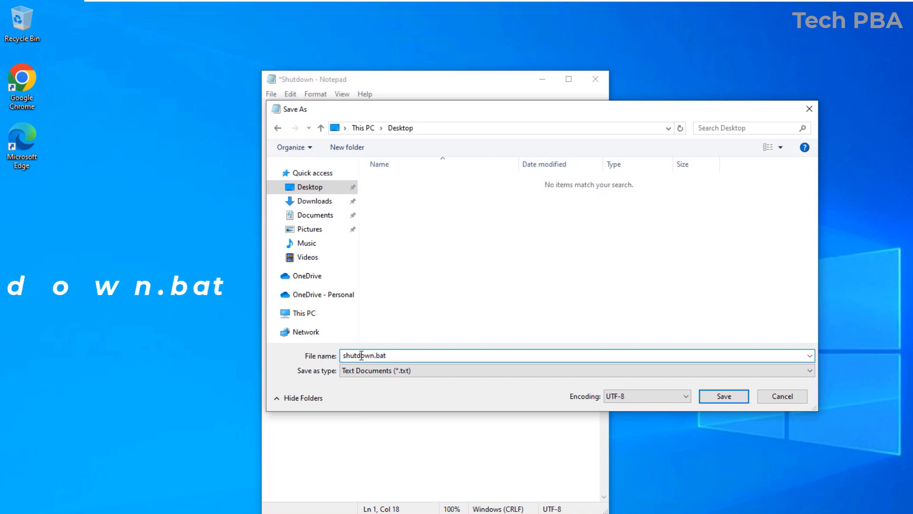
drag(388, 356, 375, 355)
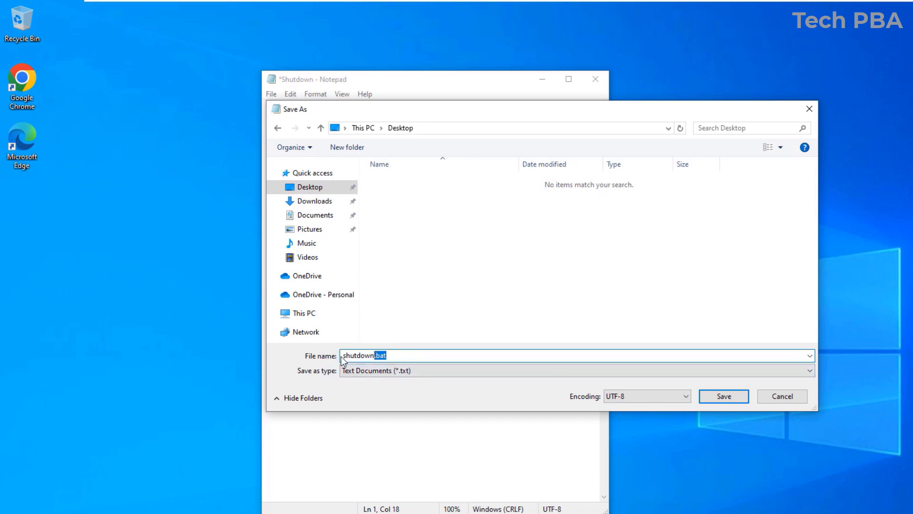
click(441, 203)
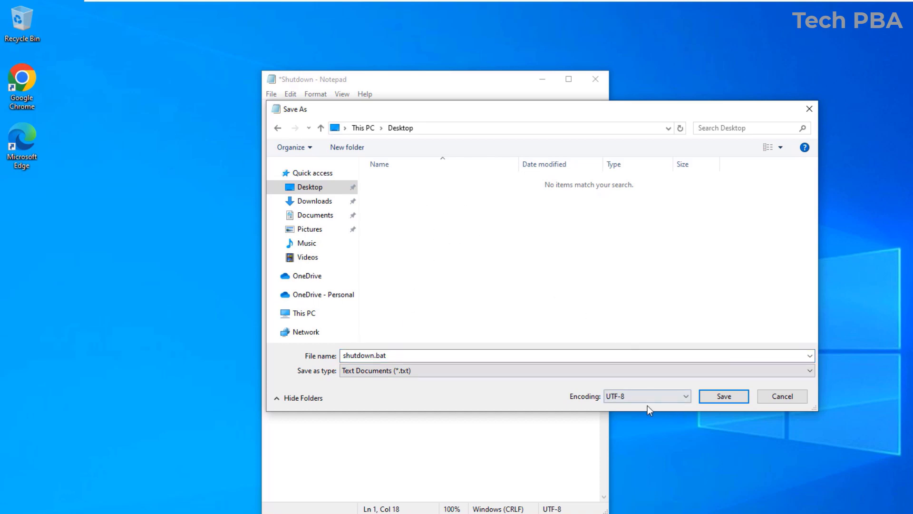
click(738, 396)
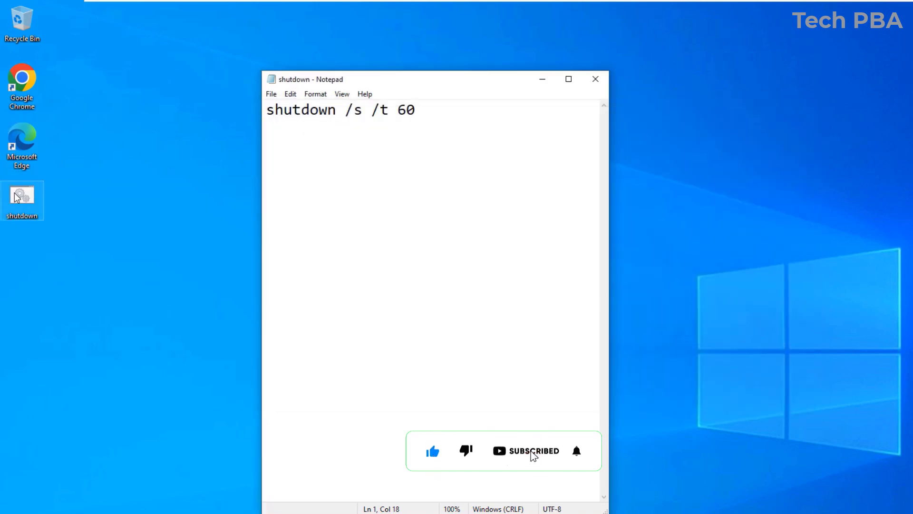
Replace the s switch with r so the line reads shutdown /r /t 60.
click(23, 197)
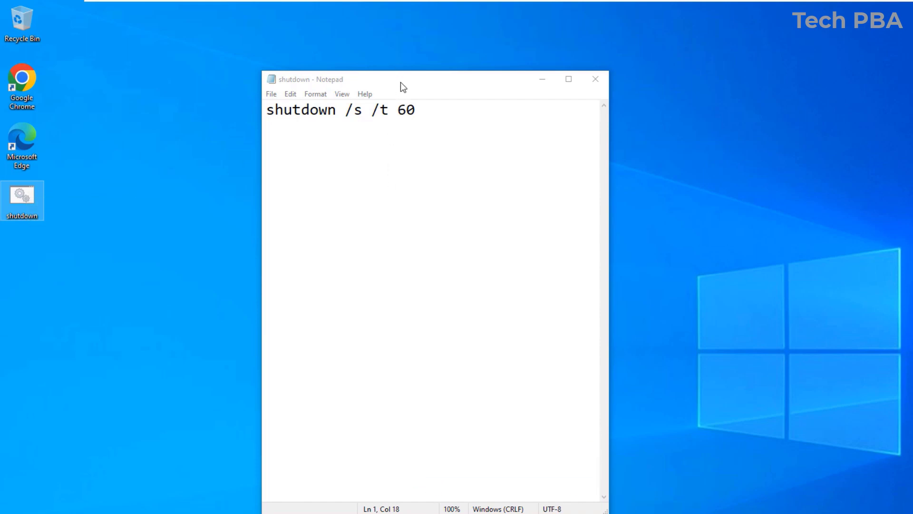
drag(400, 82, 418, 94)
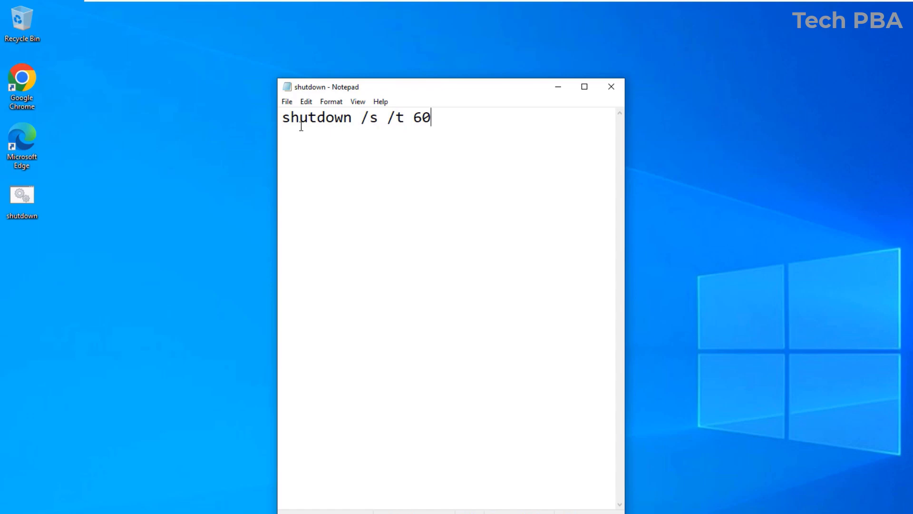
drag(378, 119, 372, 119)
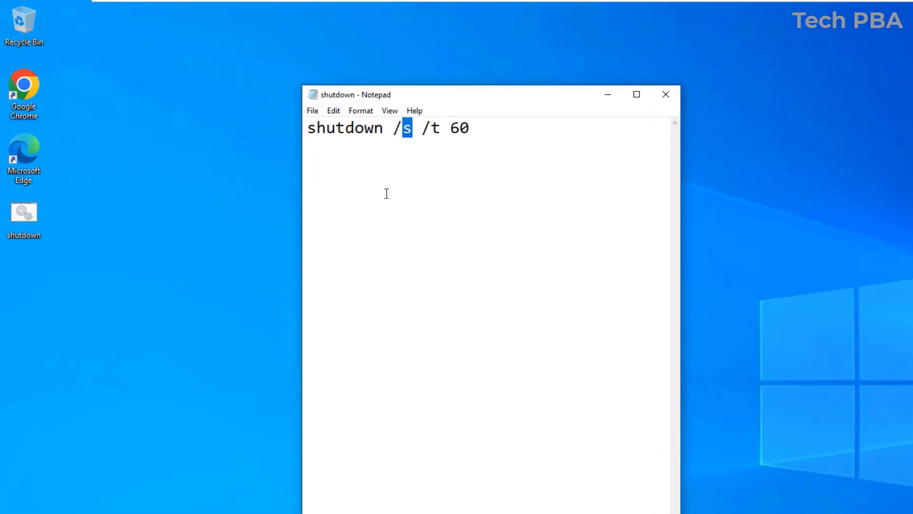
text(r)
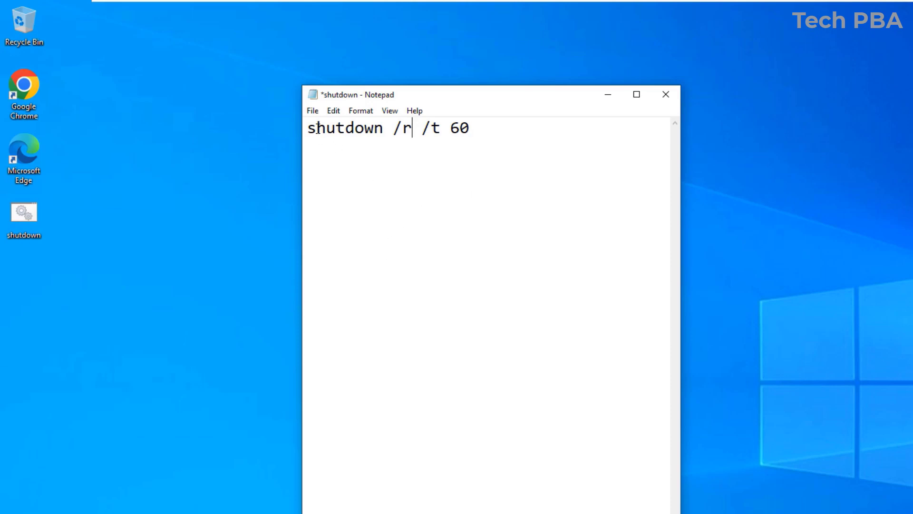
Save the restart command to the Desktop as Reboot.bat.
click(314, 114)
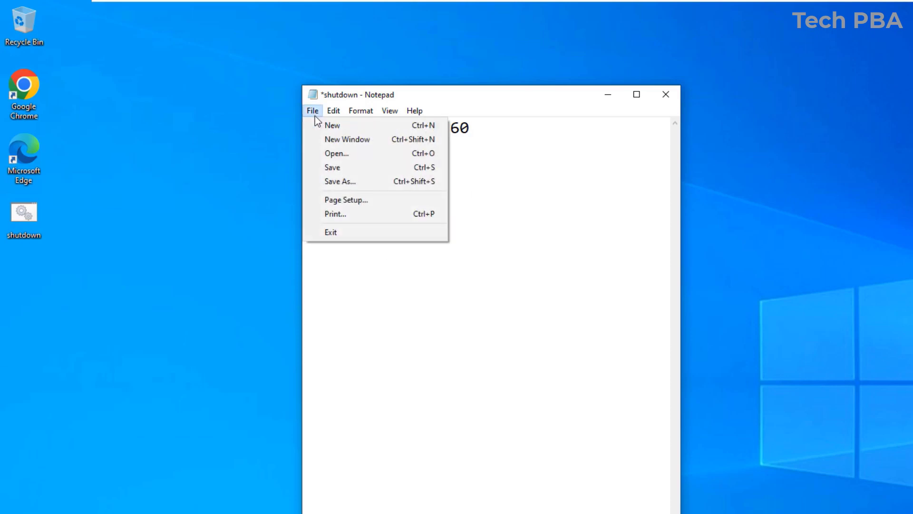
click(343, 180)
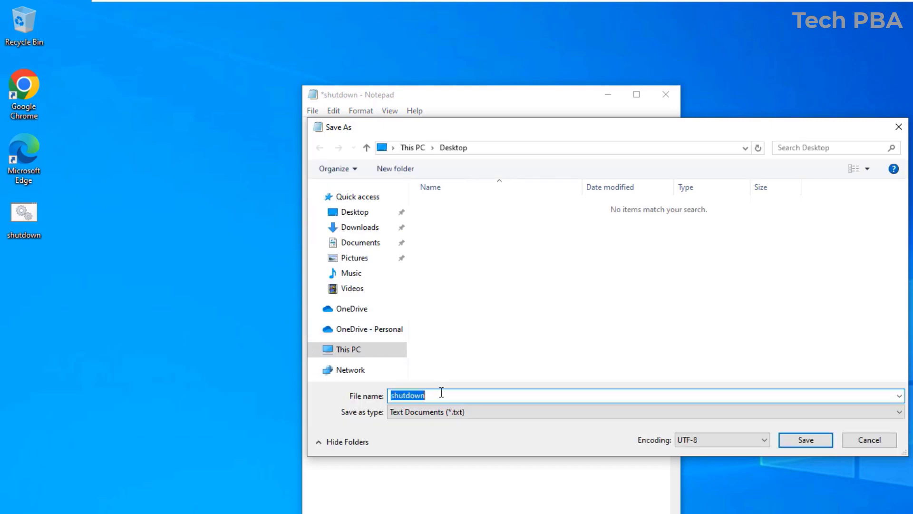
text(Reboot.b)
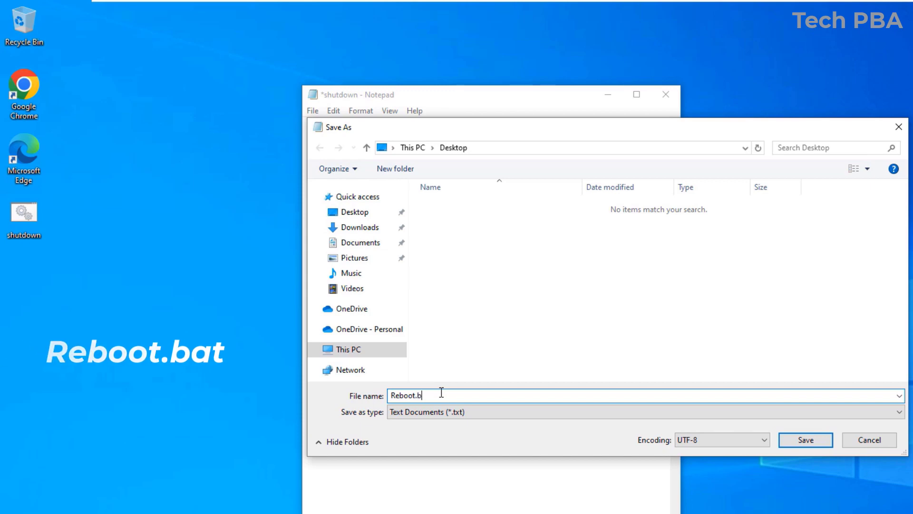
text(at)
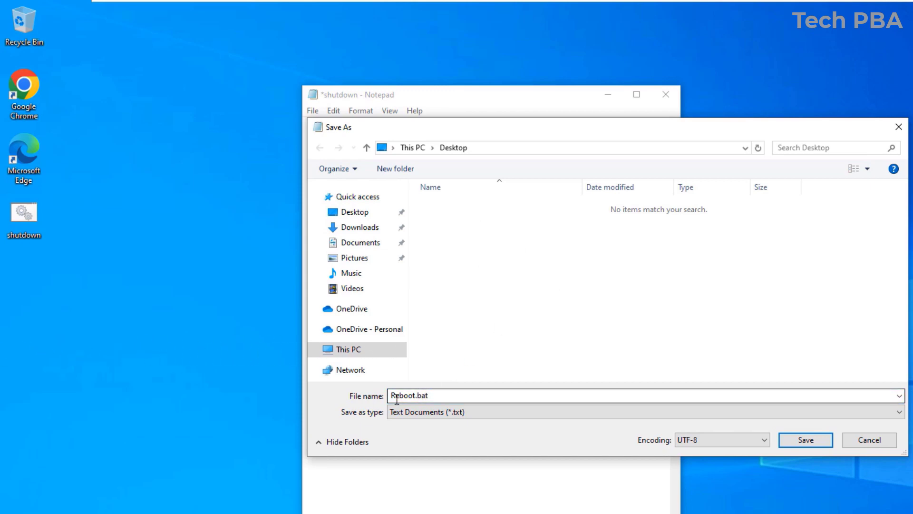
click(804, 443)
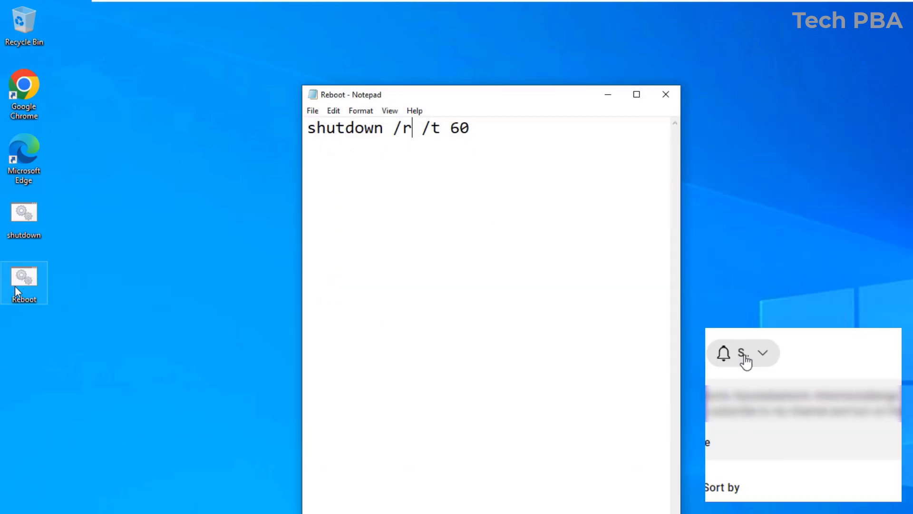
double_click(29, 217)
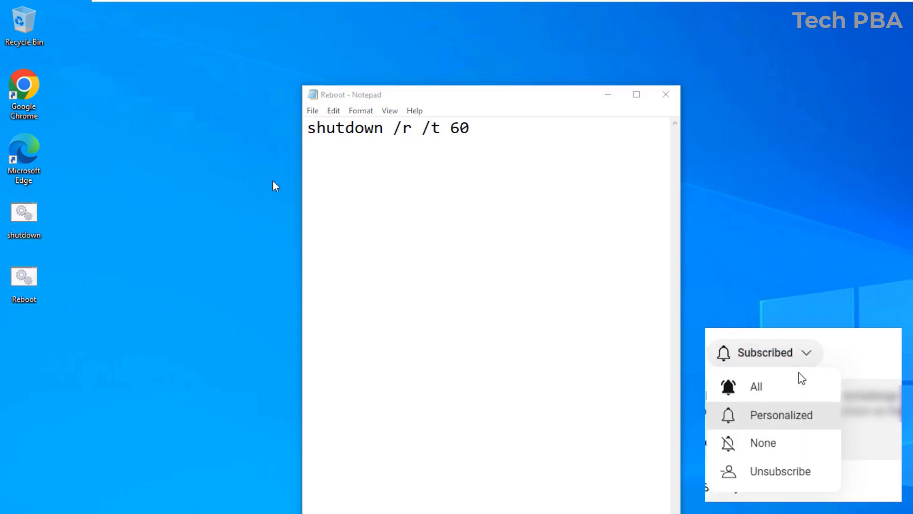
Close Notepad, search for 'task sched', open Task Scheduler and widen its folder tree pane.
click(666, 95)
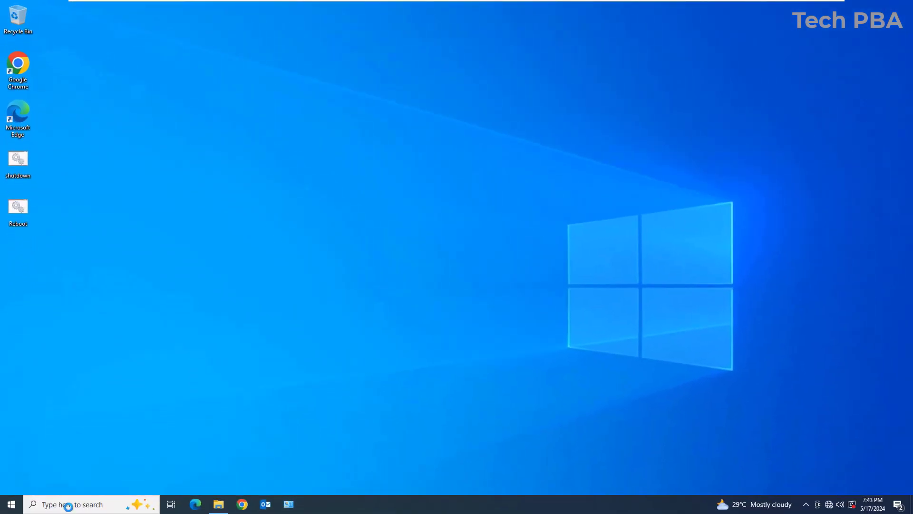
click(68, 505)
text(task)
text( sc)
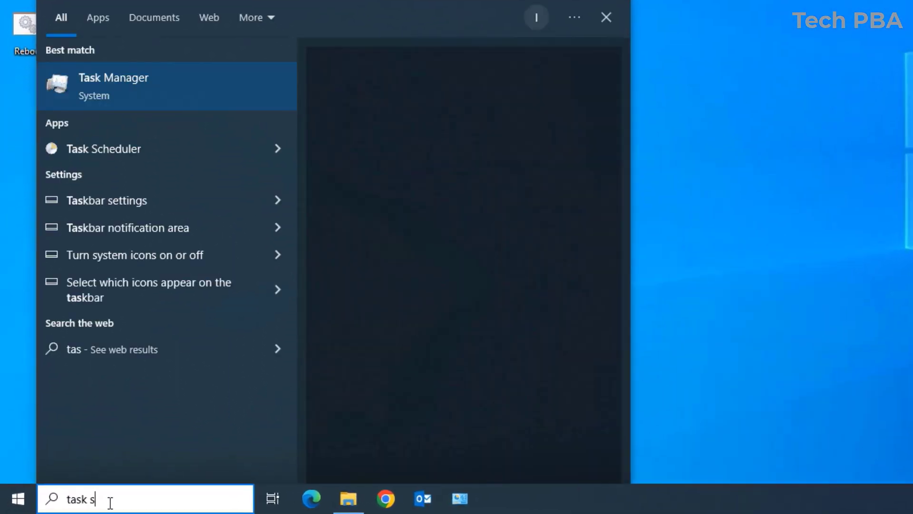
text(hedu)
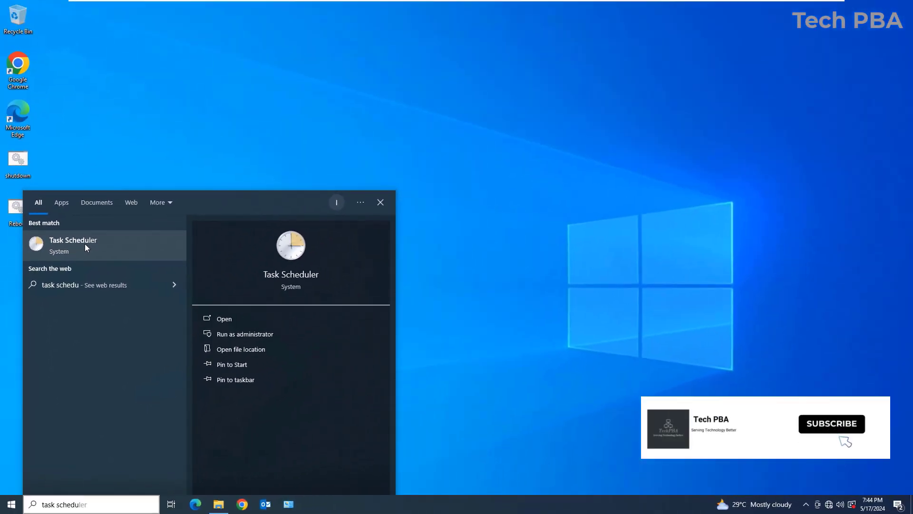
click(129, 82)
drag(88, 187, 155, 189)
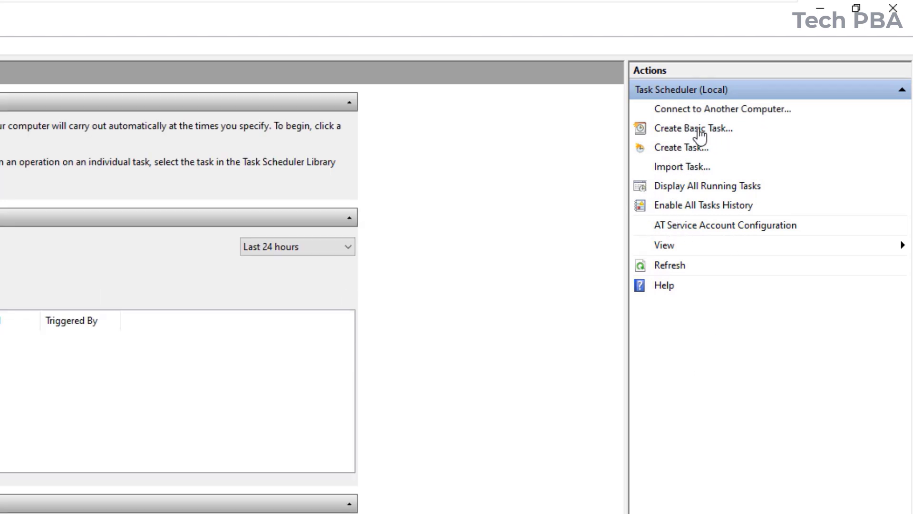
Create a basic task named Shutdown, described as 'shutting down this pc', and continue to its trigger.
click(694, 130)
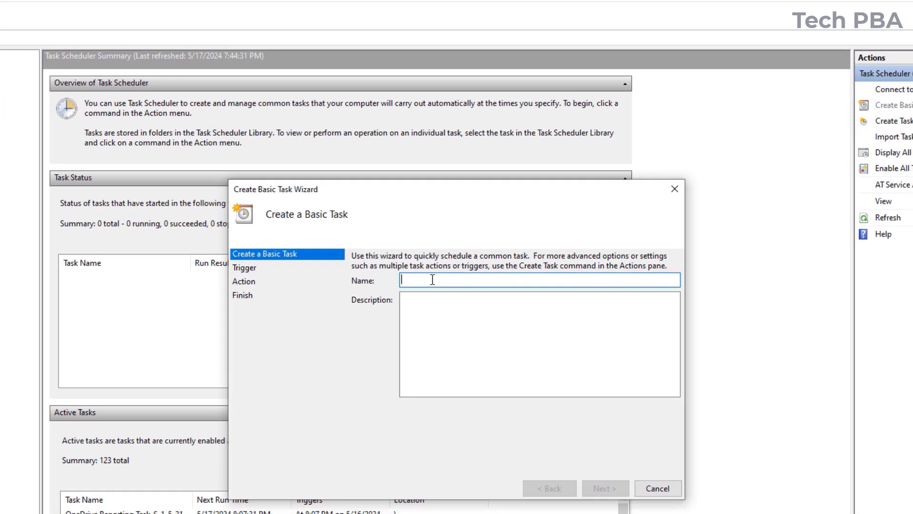
text(Shutdown)
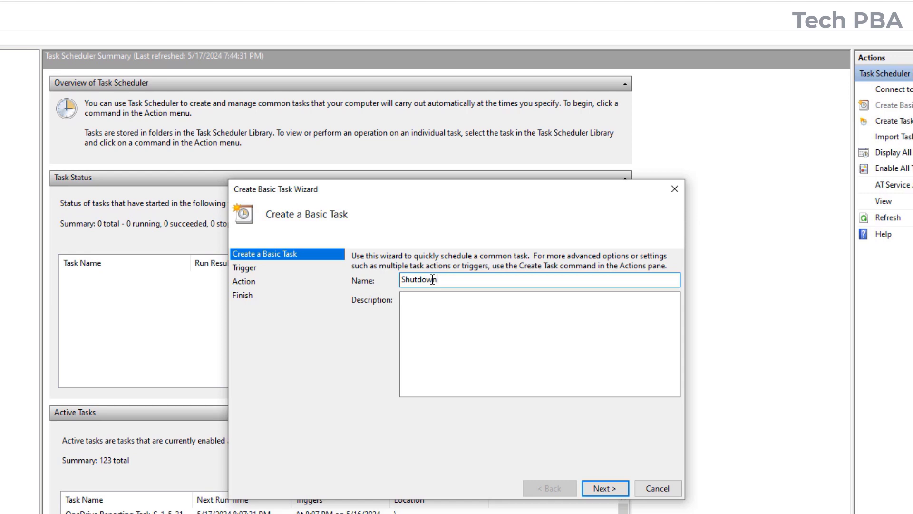
click(418, 302)
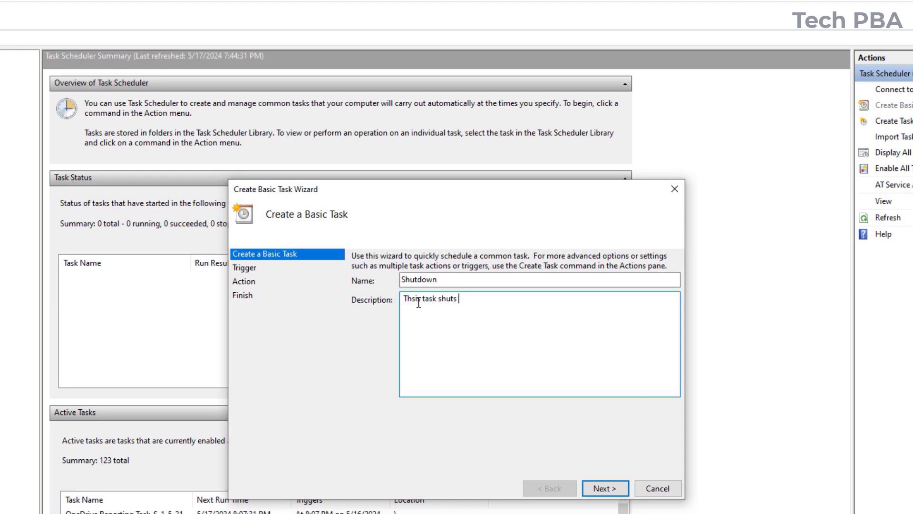
text(own this pc)
drag(453, 278, 370, 277)
drag(521, 299, 419, 313)
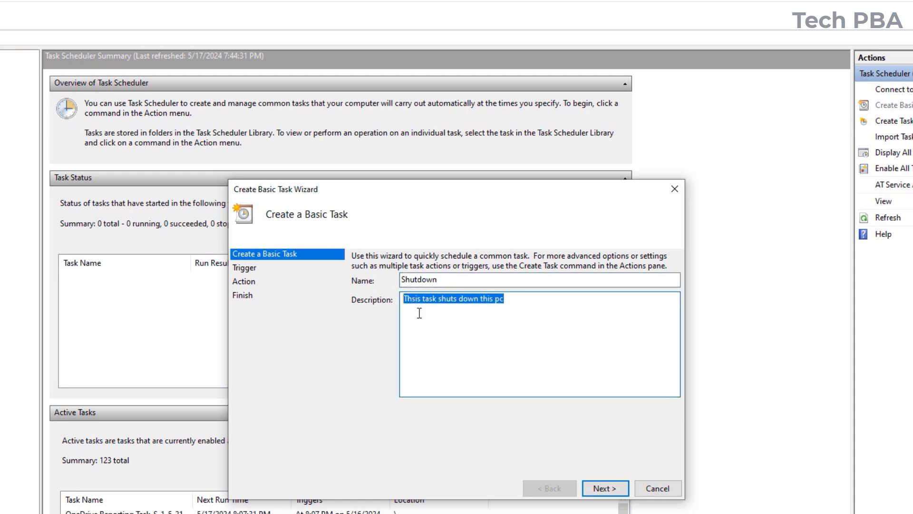
click(515, 299)
click(605, 488)
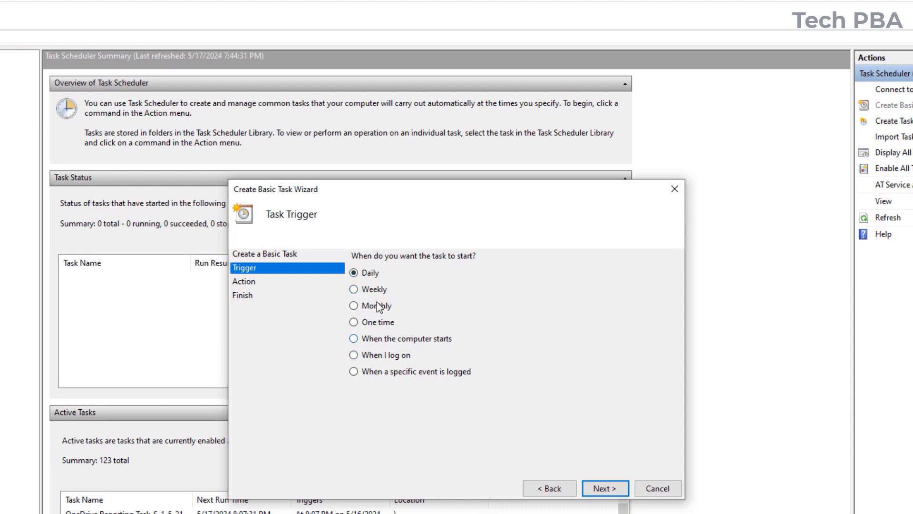
Schedule it daily from 5/17/2024 at 7:55 PM, recurring every 1 day, with Start a program as the action.
click(596, 489)
click(459, 260)
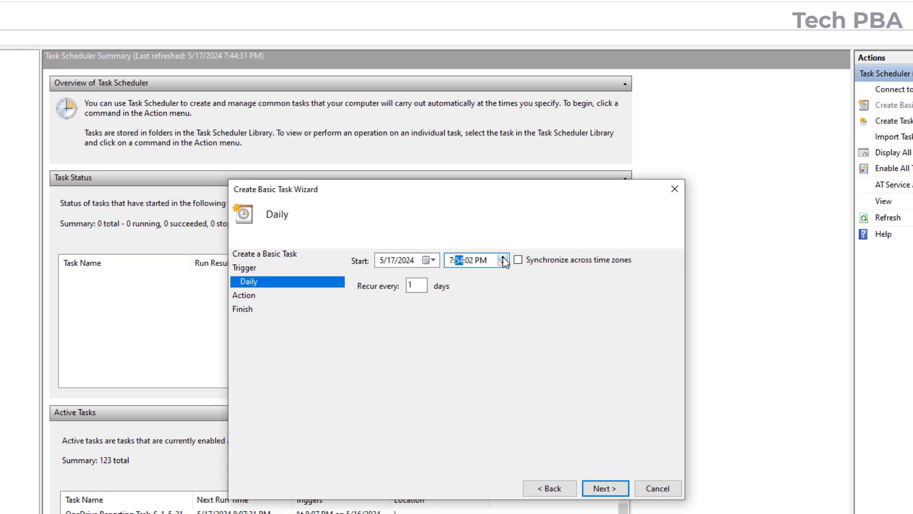
click(418, 286)
double_click(406, 285)
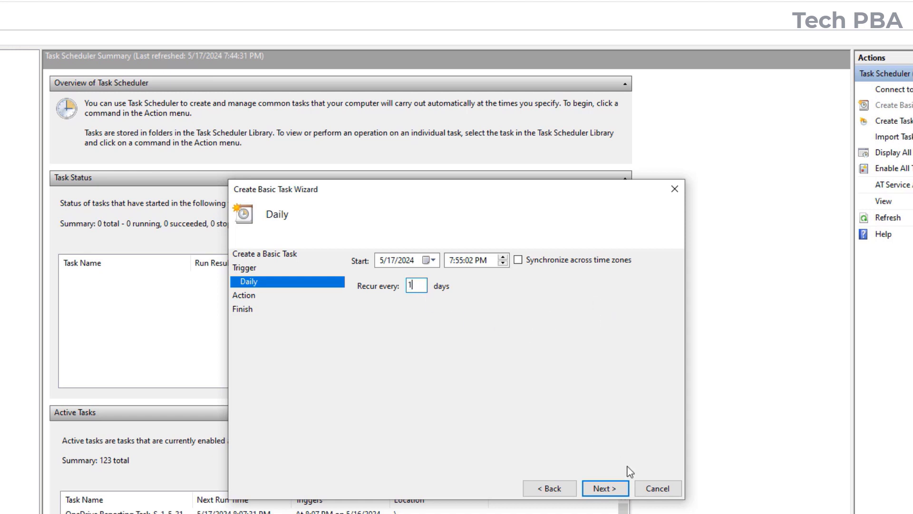
click(604, 488)
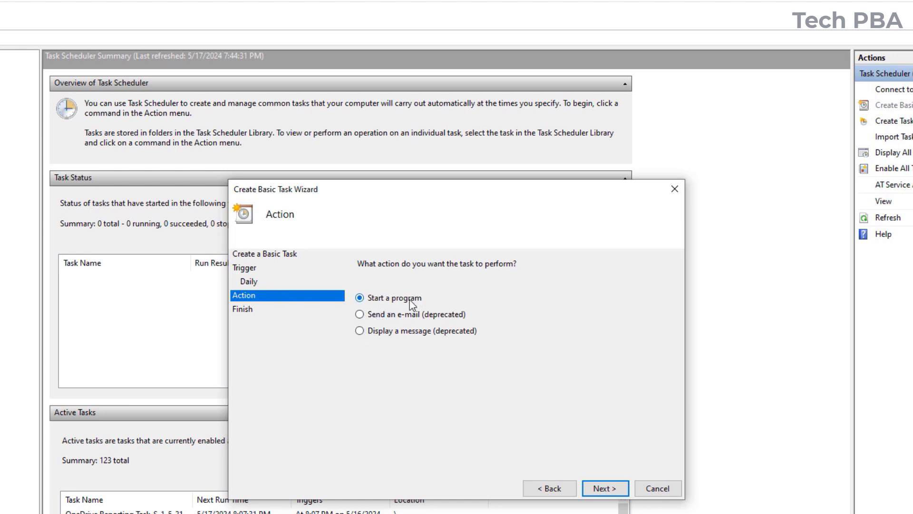
click(607, 486)
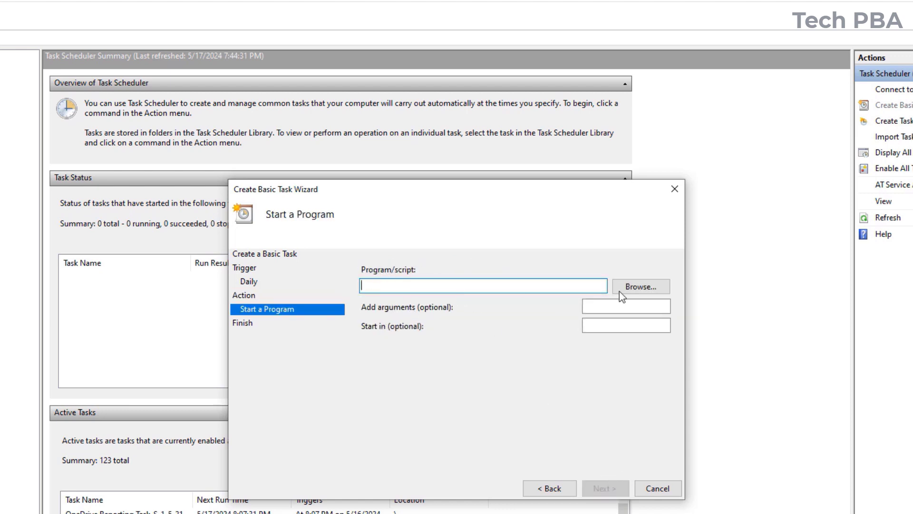
Pick Desktop\shutdown.bat as the program and reach the Summary showing daily at 7:55 PM.
click(643, 290)
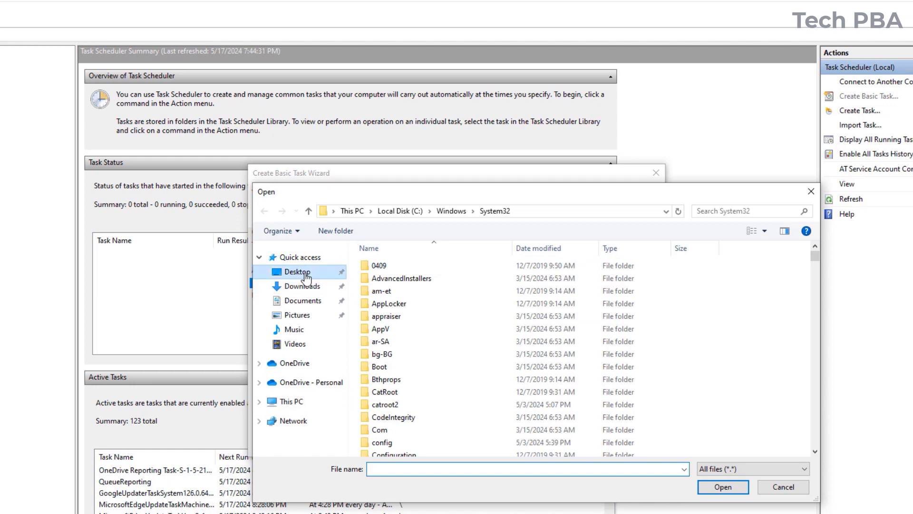
click(305, 275)
click(393, 279)
click(723, 487)
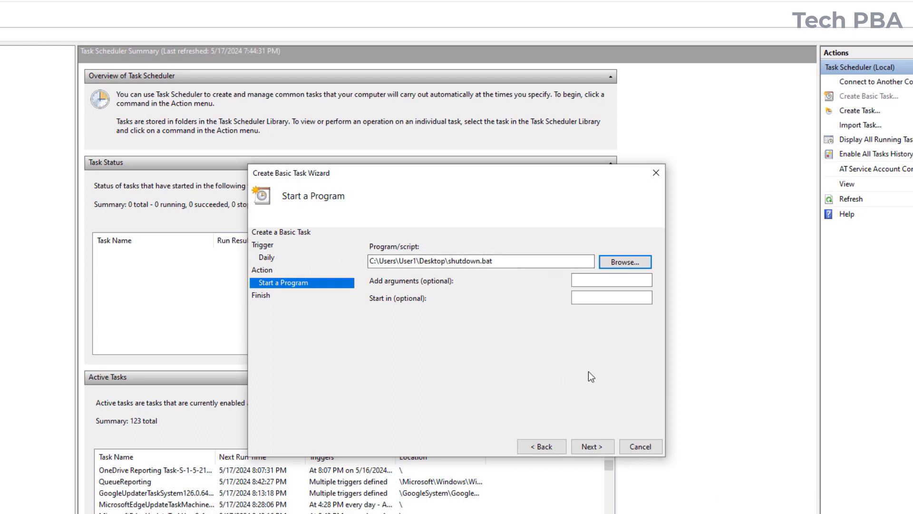
click(595, 450)
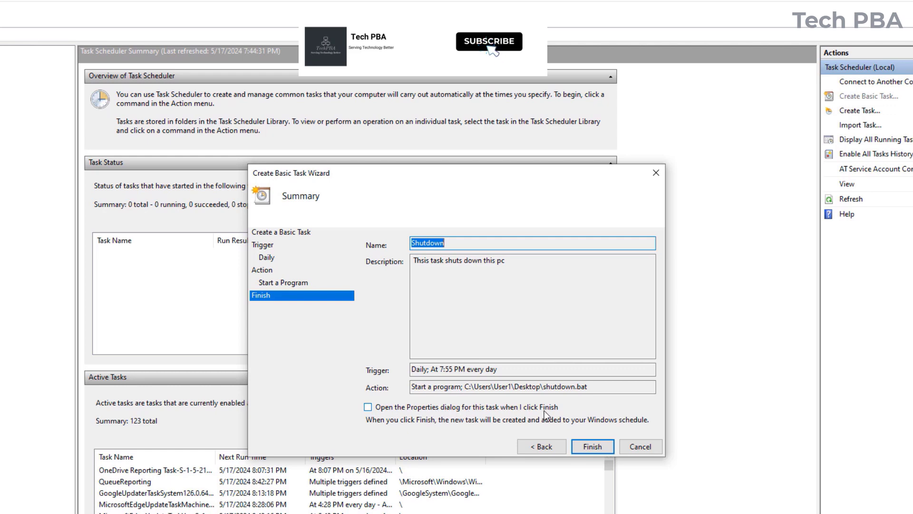
Finish the Shutdown task and confirm it appears in the library as Ready, daily at 7:55 PM.
click(592, 447)
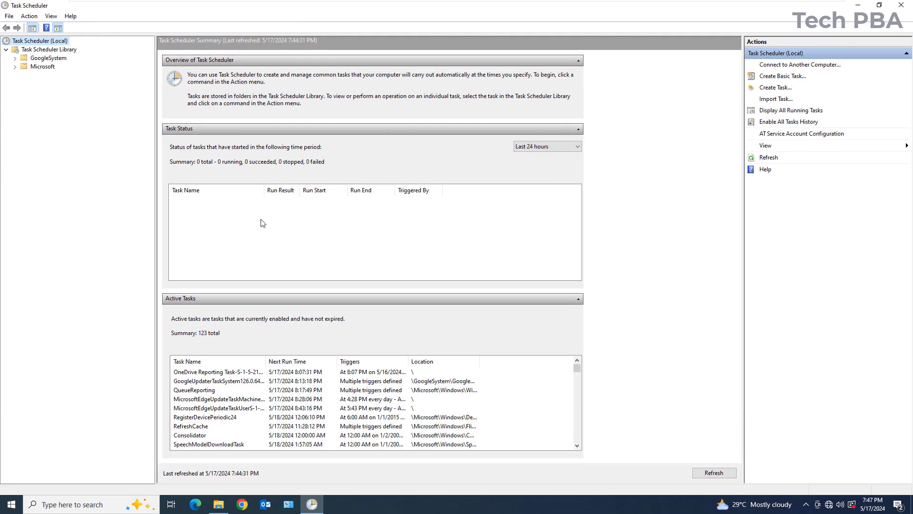
click(15, 67)
click(43, 50)
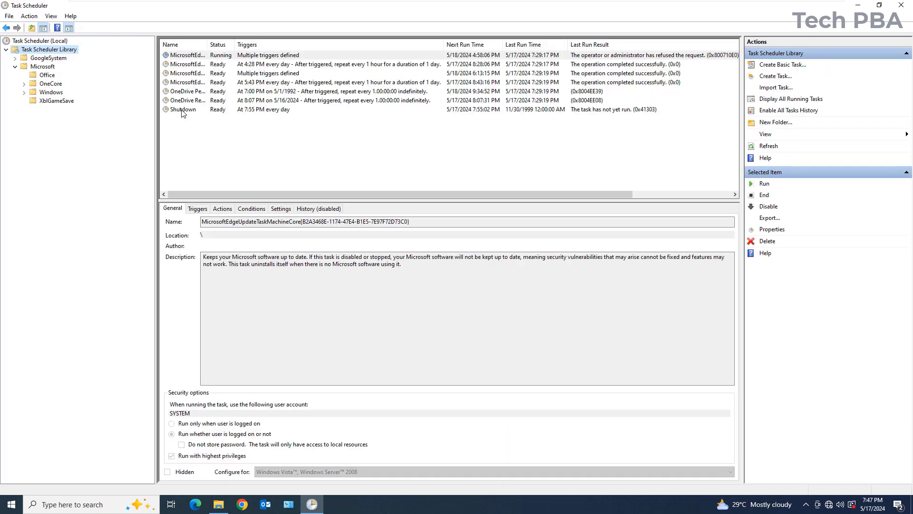
click(182, 111)
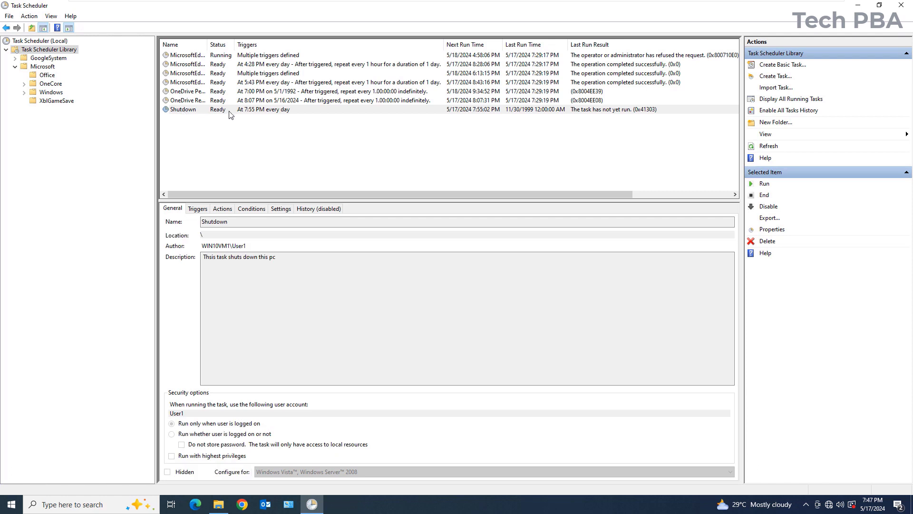
click(195, 110)
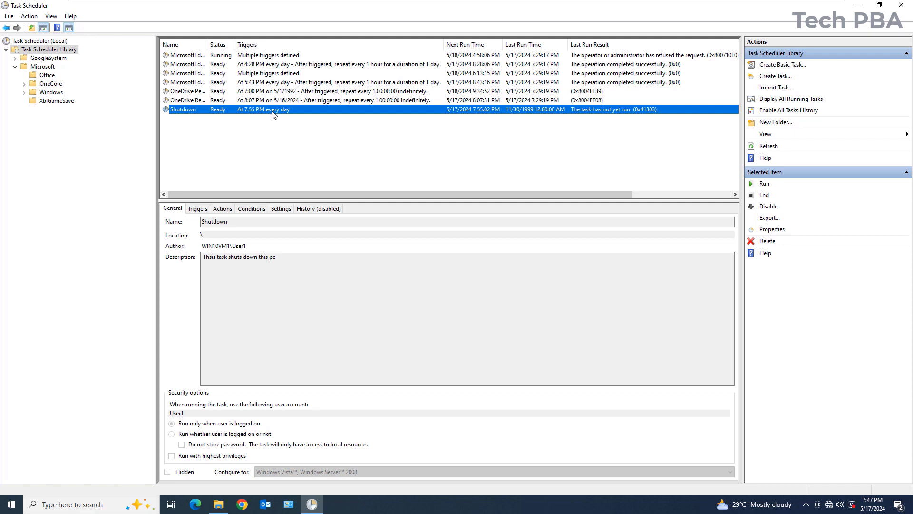
Start a basic task named Reboot, described 'This task reboots this PC', with a Daily trigger.
click(782, 66)
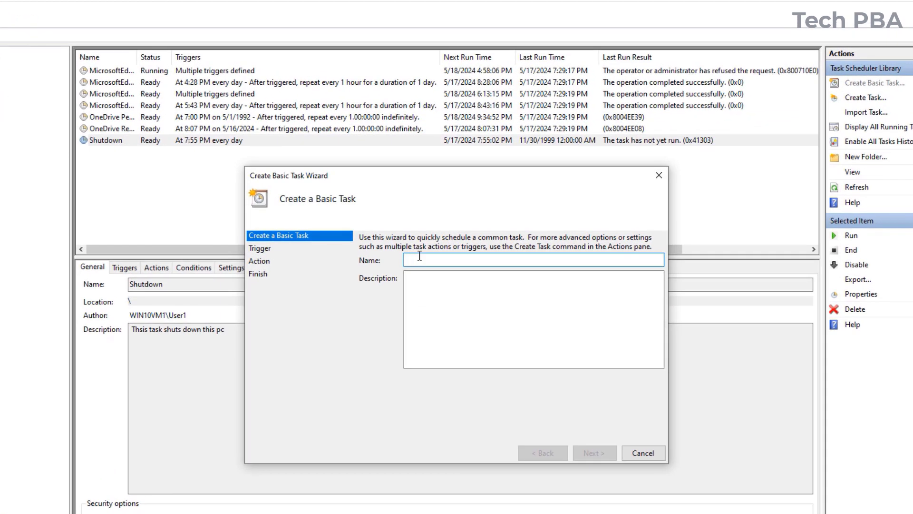
text(Reboot)
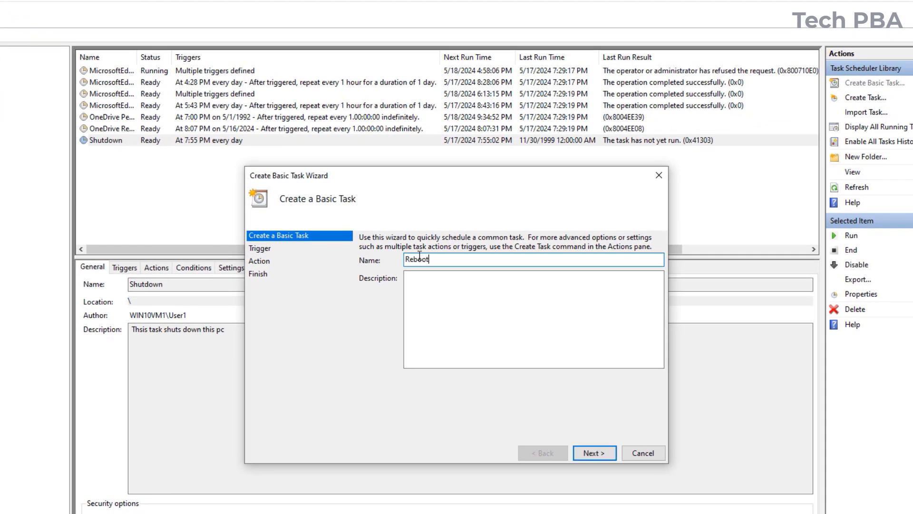
key(Tab)
text(T)
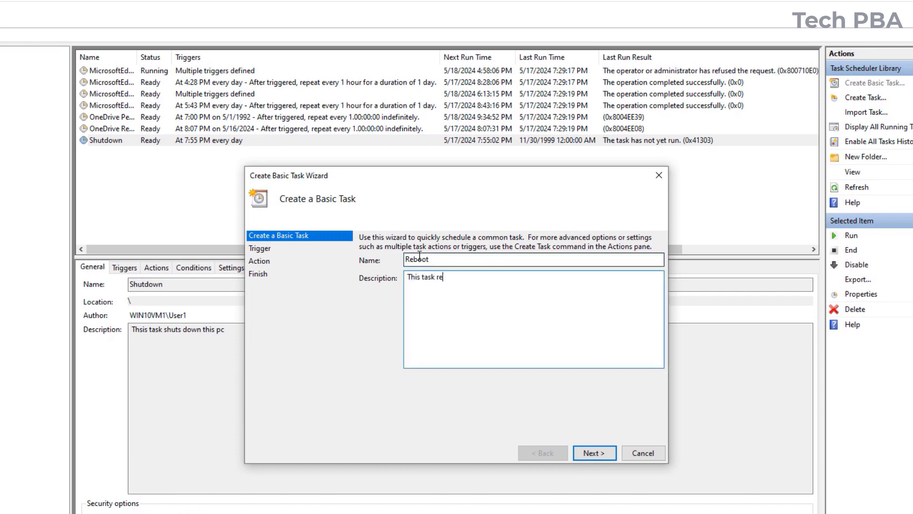
text(boots this PC)
click(595, 452)
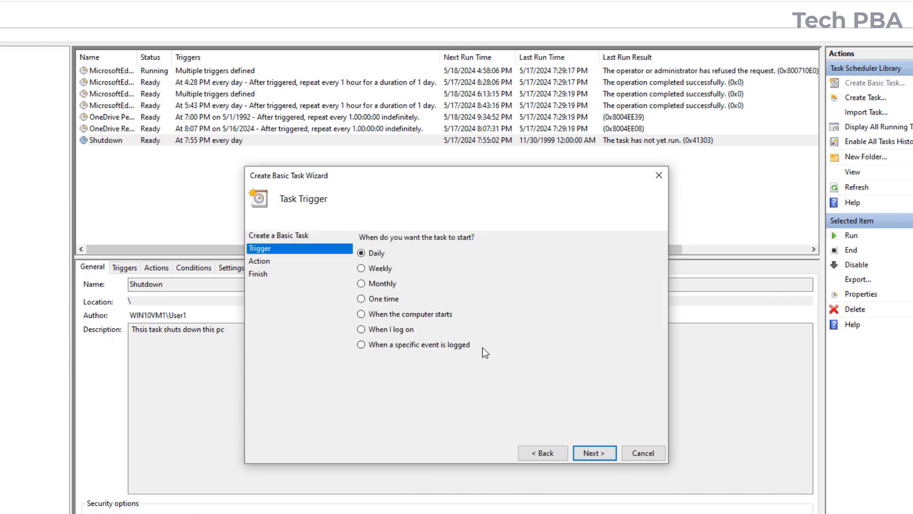
Schedule the Reboot task to start at 8:10 PM, recurring every 1 day.
click(592, 452)
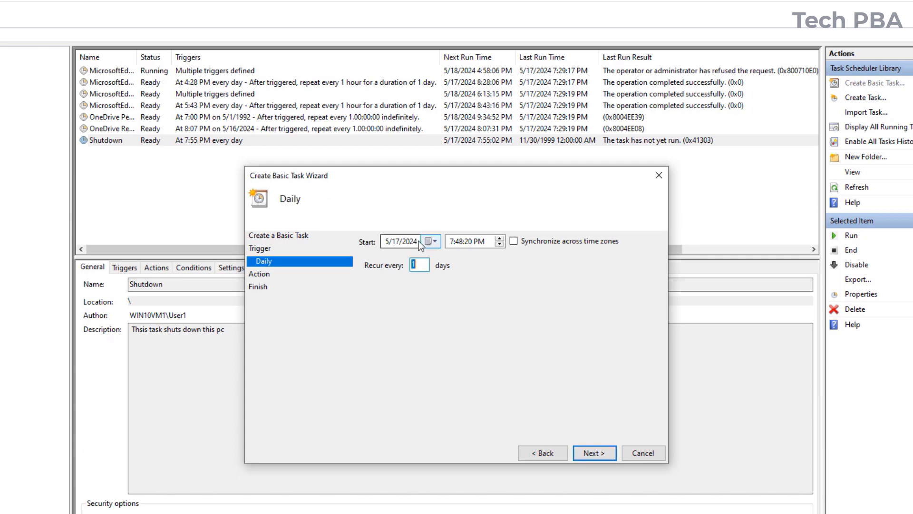
click(460, 242)
text(8)
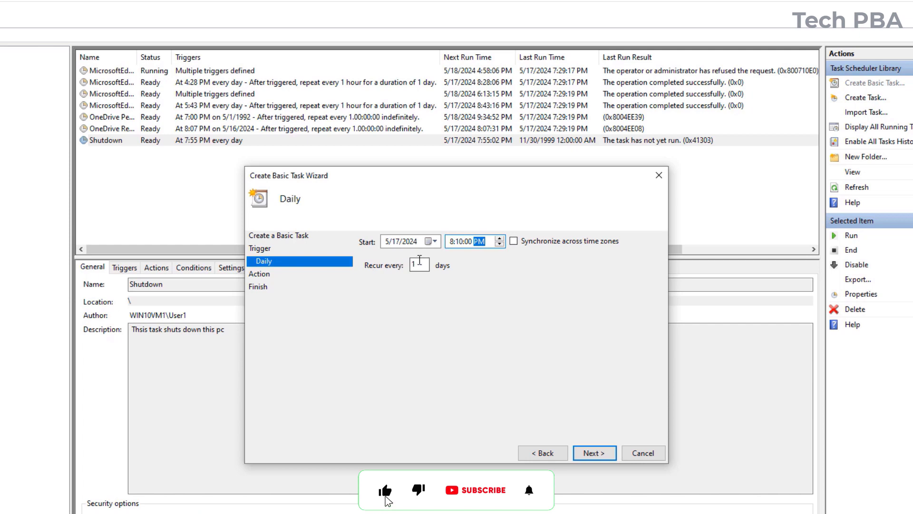
click(420, 262)
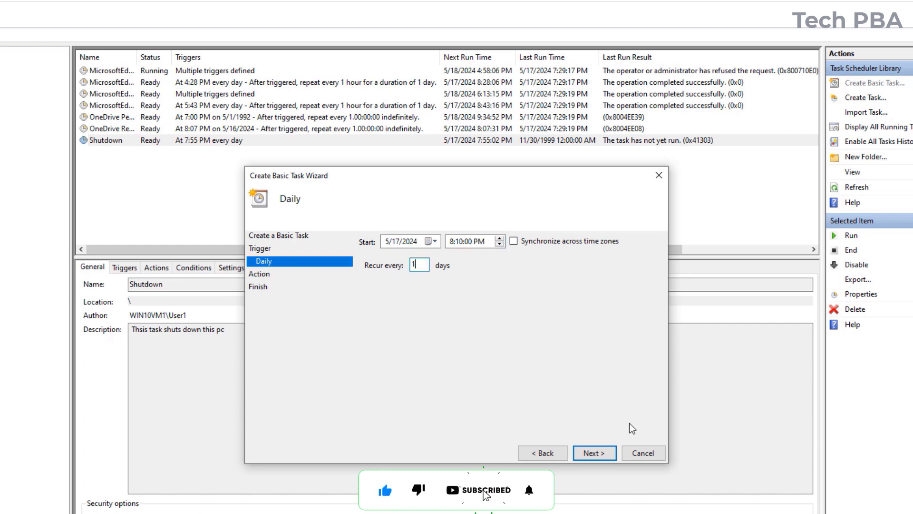
click(596, 454)
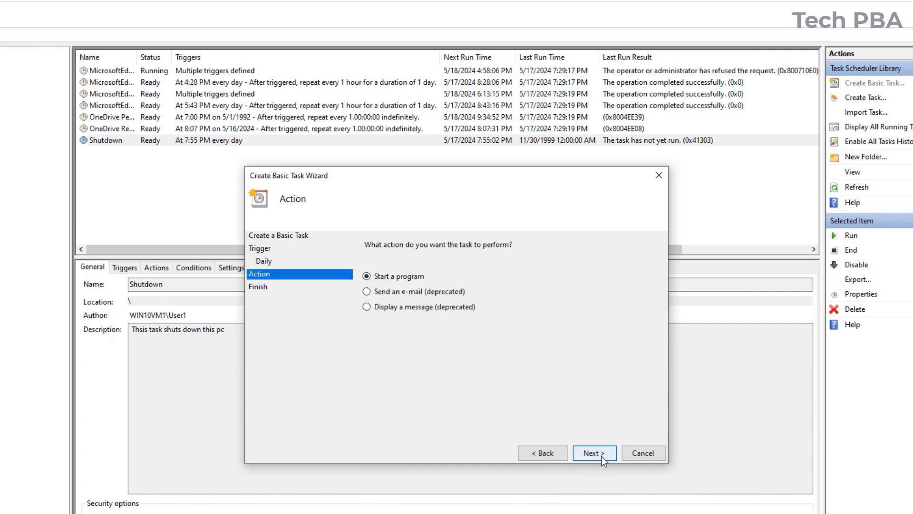
Set the action to start Desktop\Reboot.bat, finish the task, and review both tasks' details.
click(601, 456)
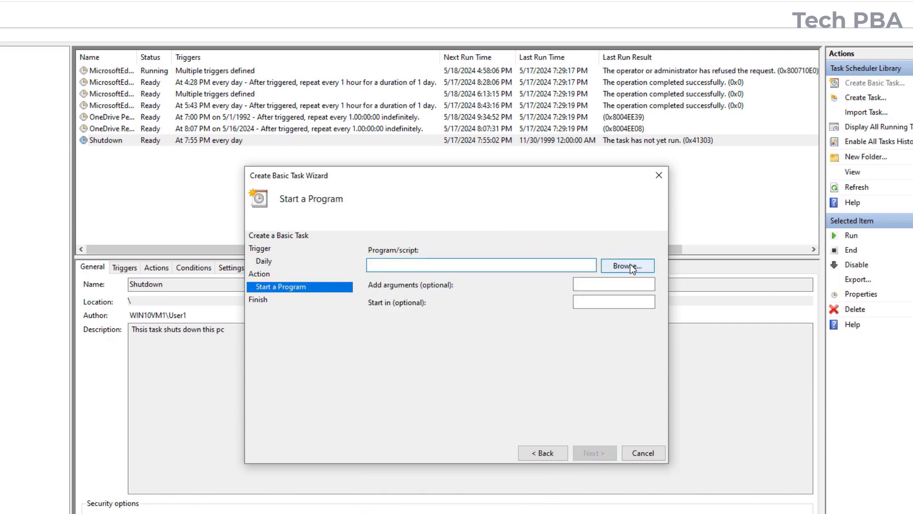
click(630, 264)
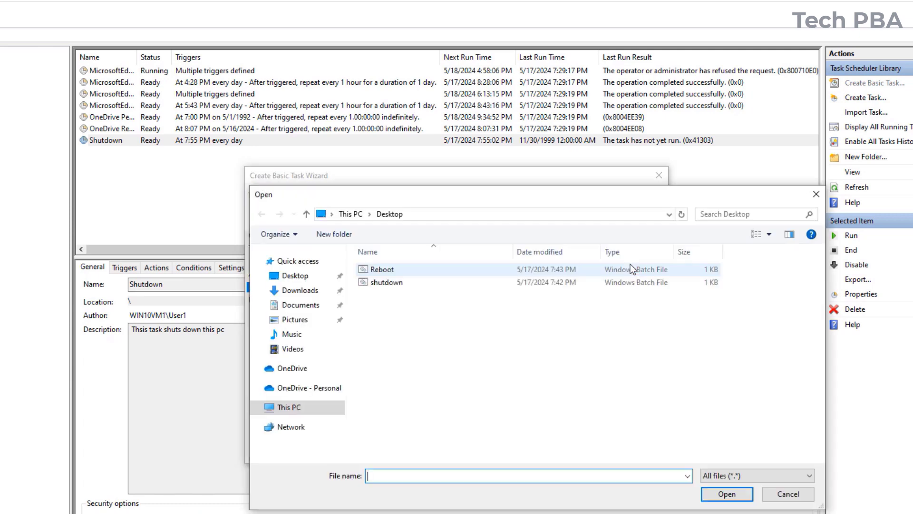
click(378, 268)
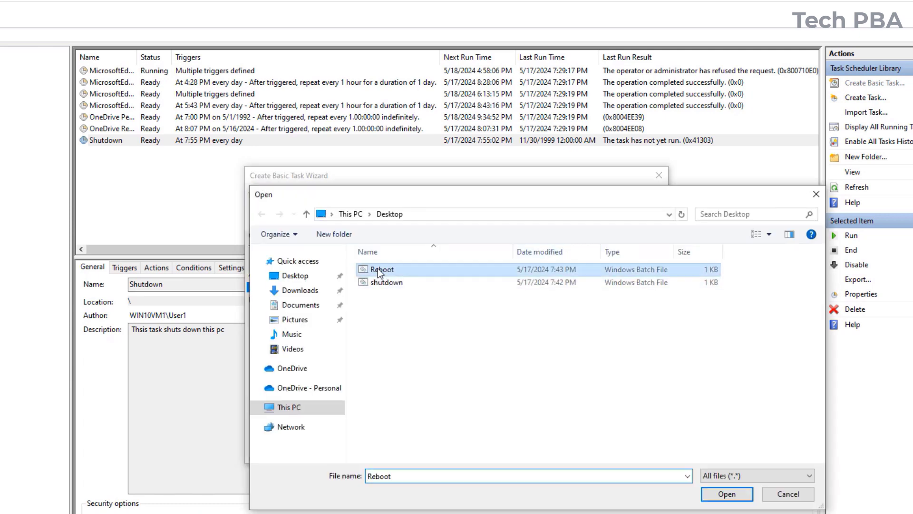
click(727, 495)
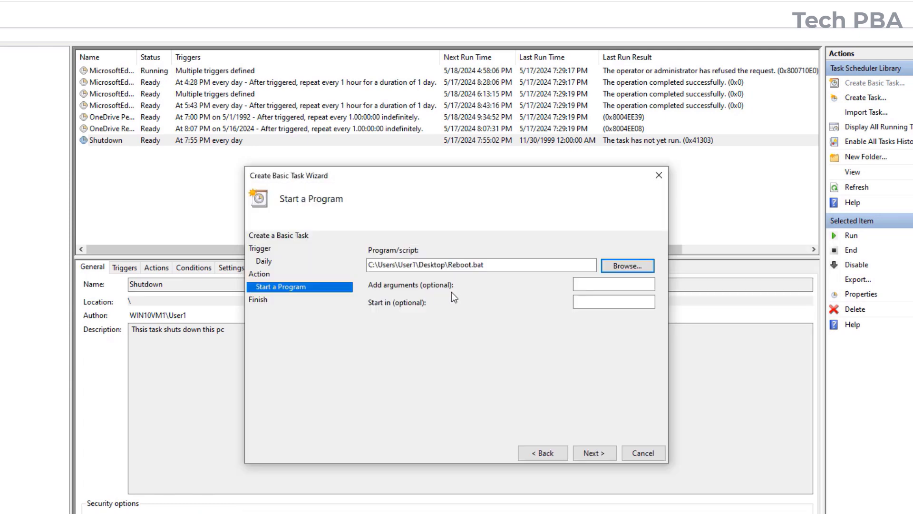
click(594, 453)
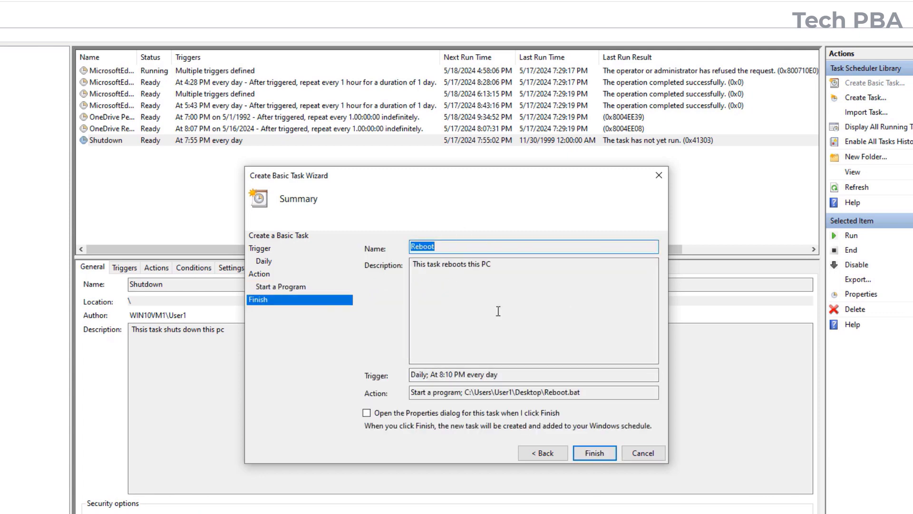
click(603, 451)
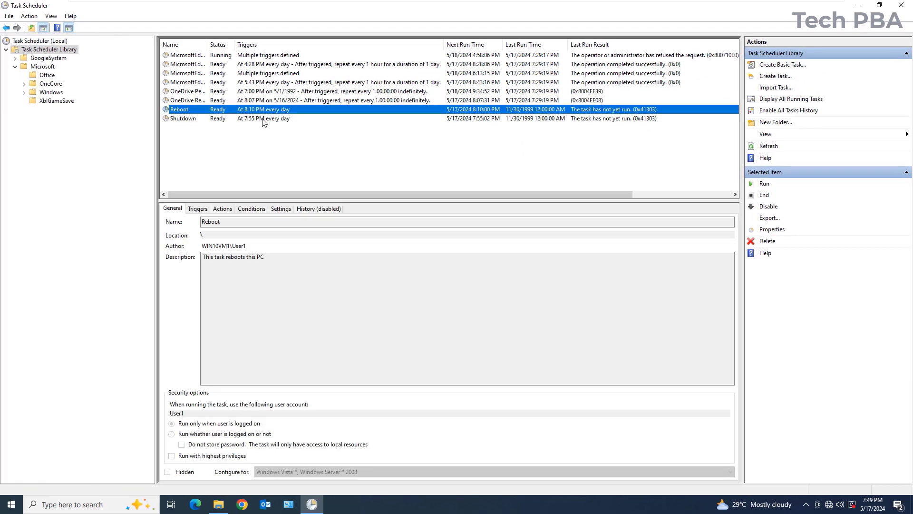
click(263, 118)
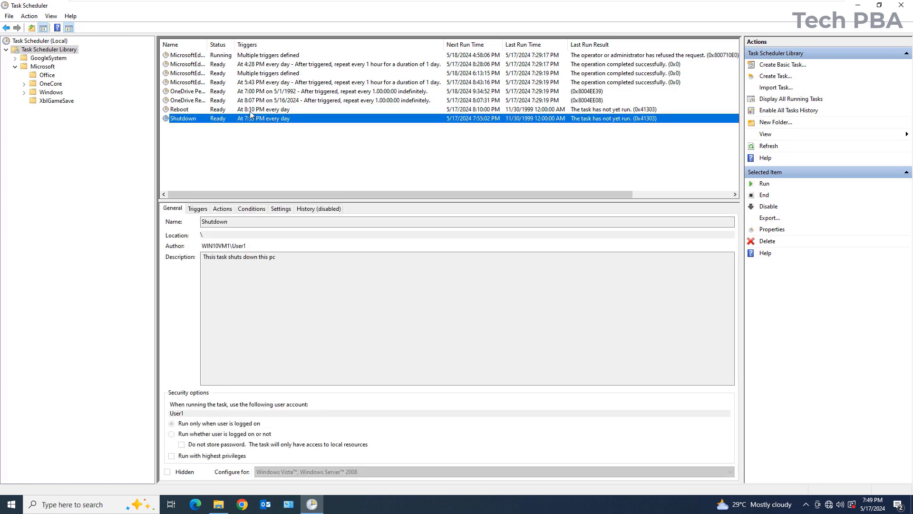
click(250, 110)
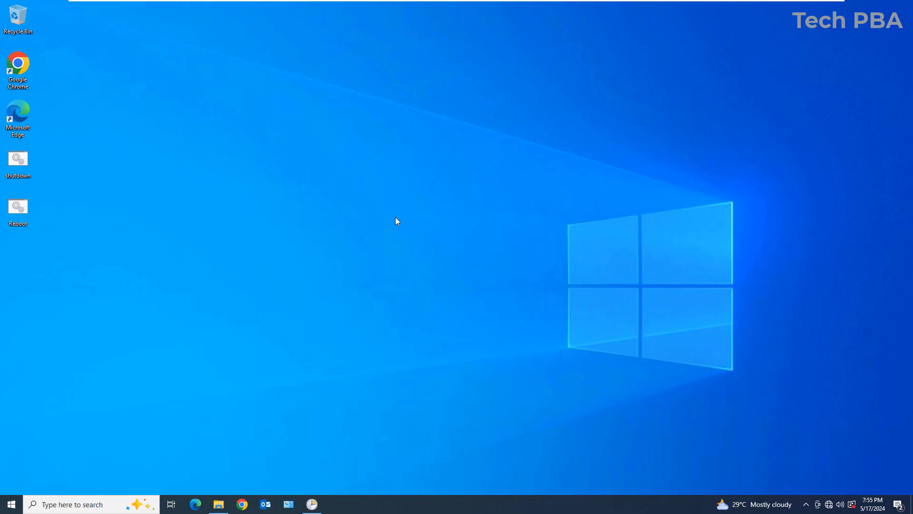